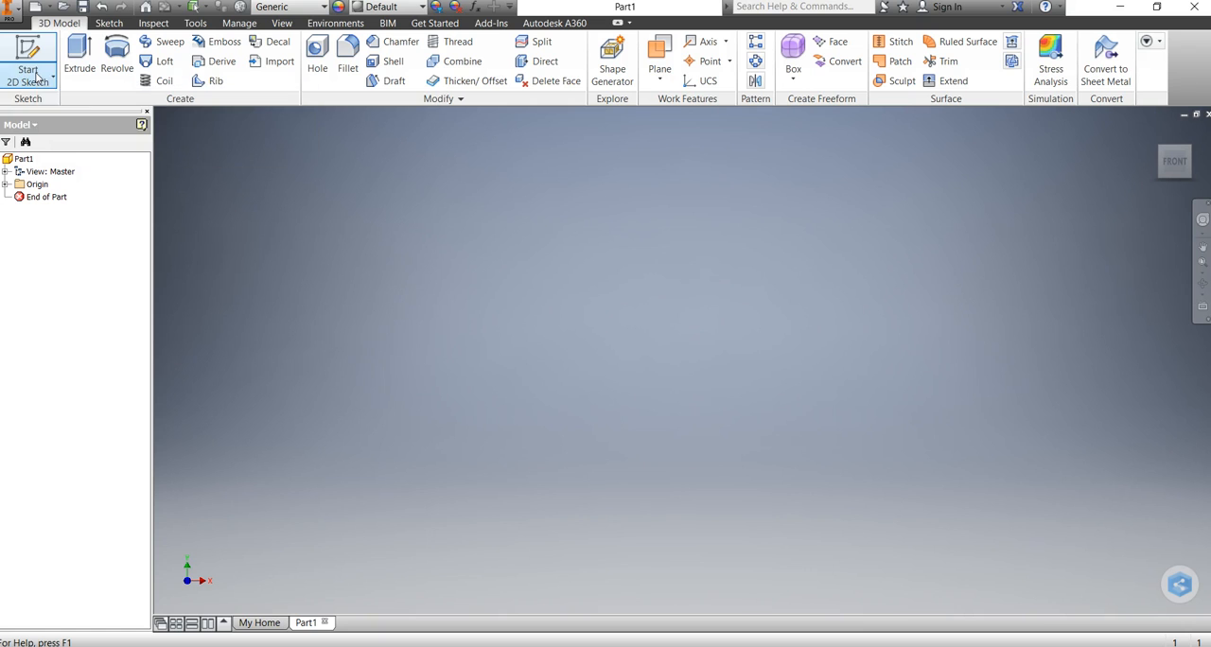
Start a new 2D sketch on the XY plane.
left_click(38, 80)
left_click(42, 109)
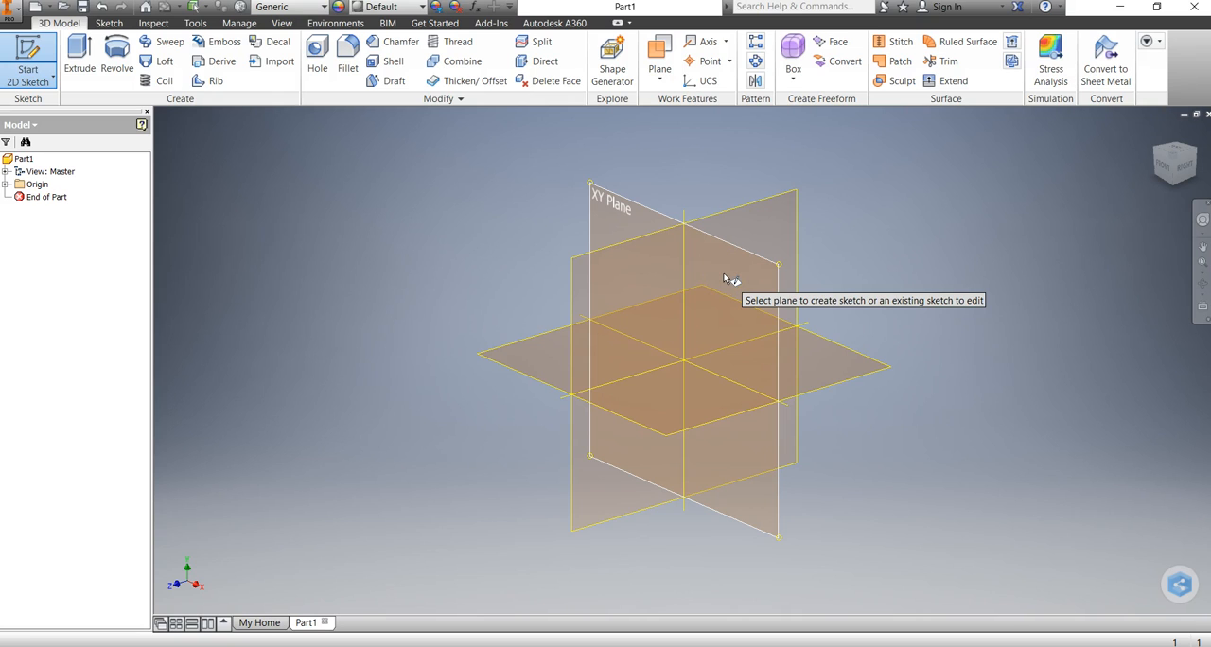
mouse_move(725, 277)
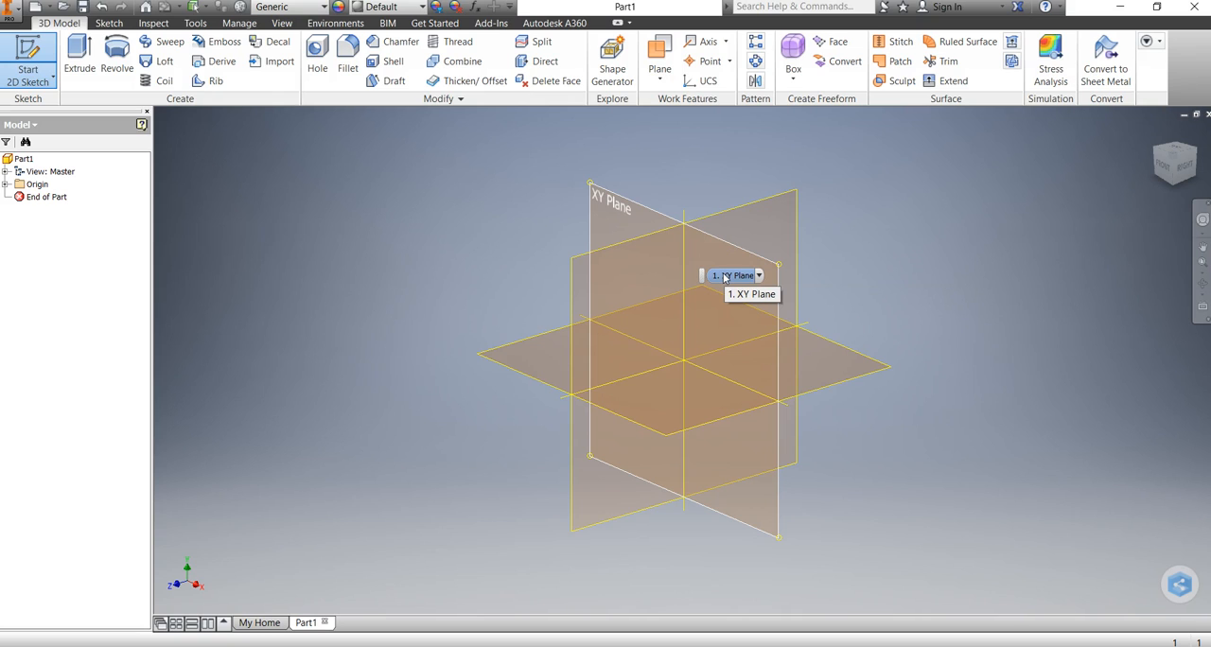
left_click(725, 276)
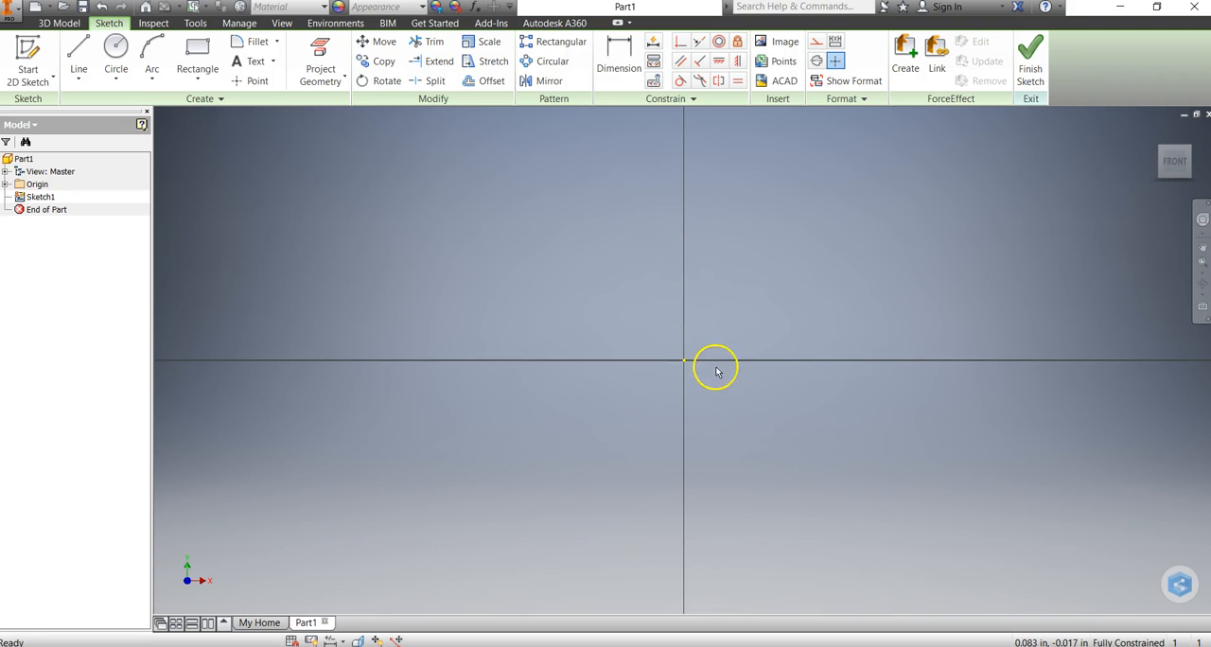
mouse_move(725, 290)
middle_mouse_down()
mouse_move(683, 348)
mouse_move(525, 465)
middle_mouse_up()
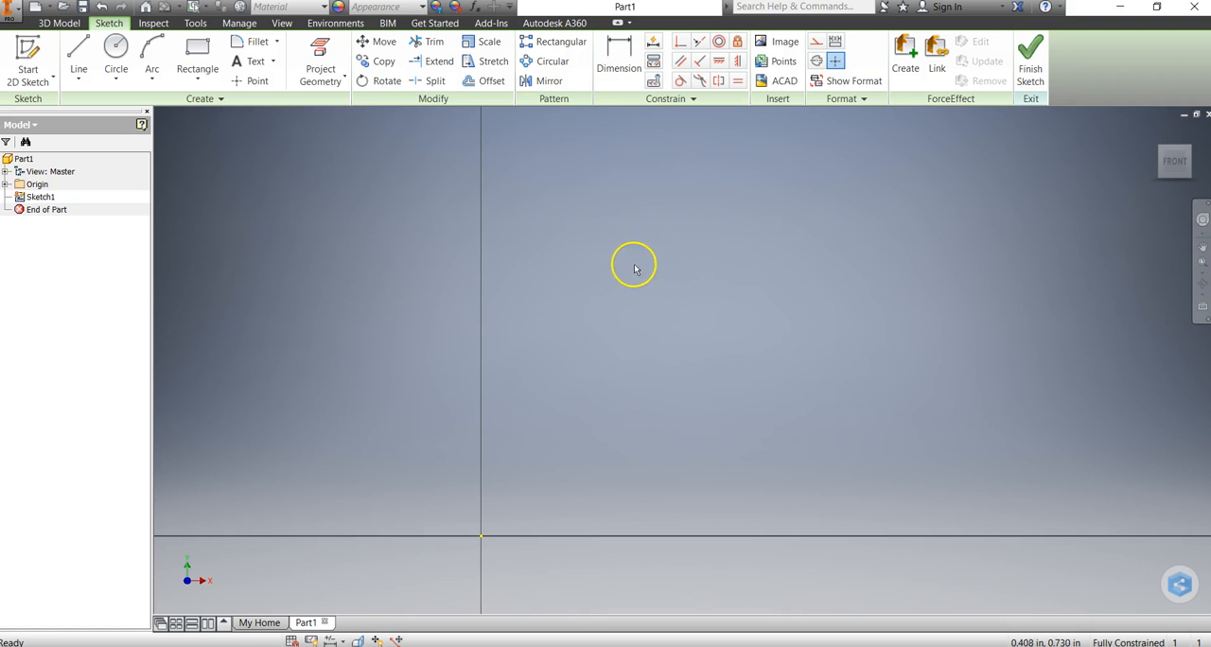
Exit the sketch and save the part with the file name "Dwg 19" followed by the author's last name.
left_click(12, 10)
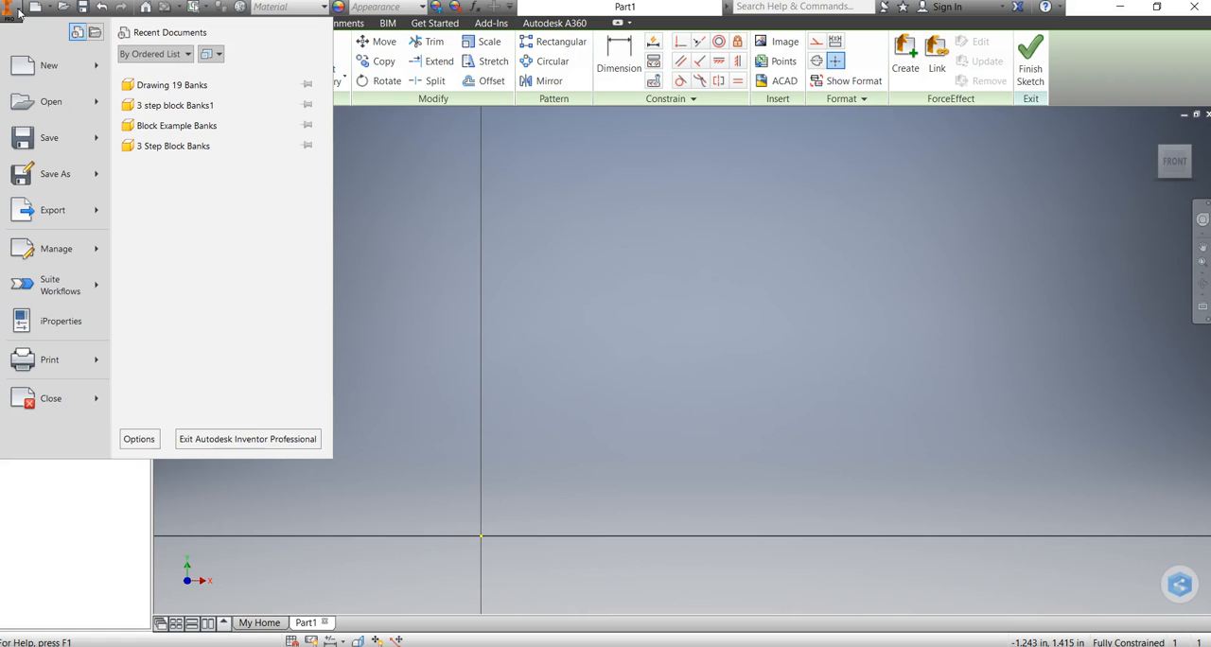
left_click(26, 171)
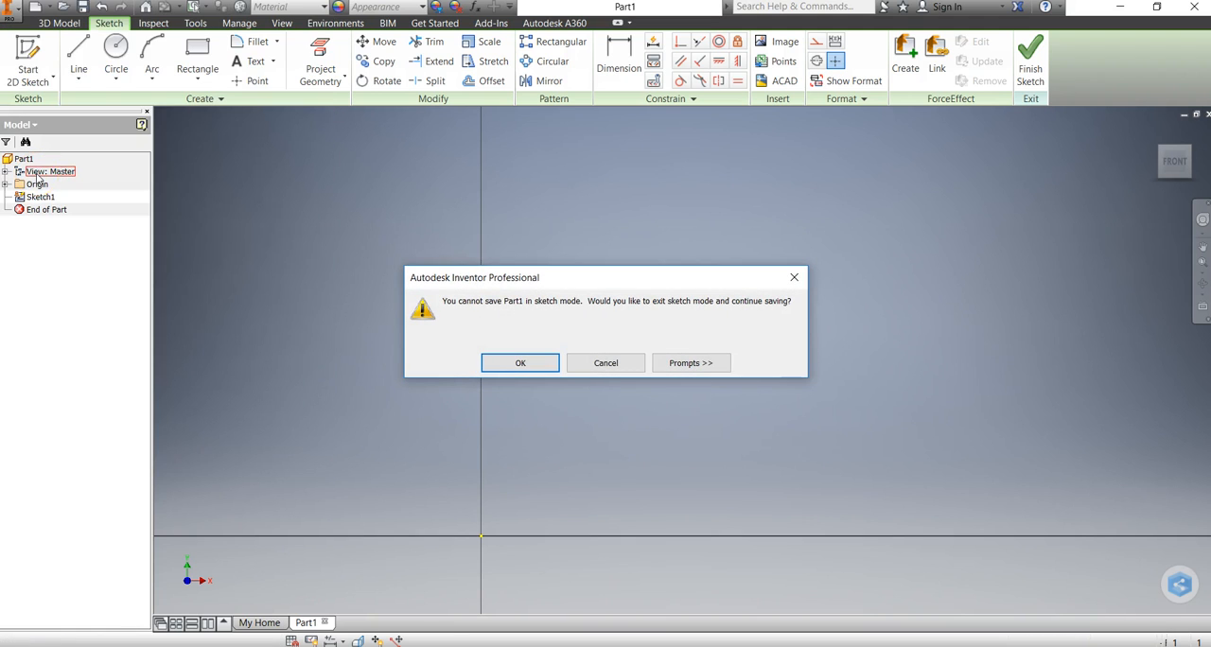
left_click(520, 363)
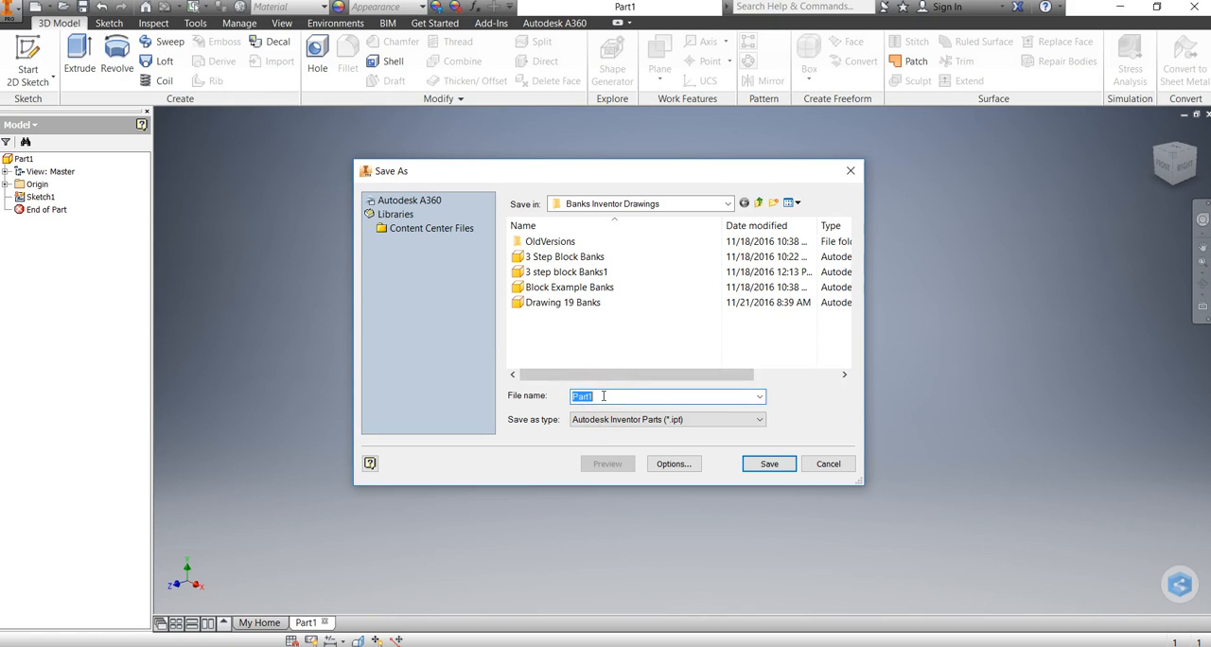
type("D")
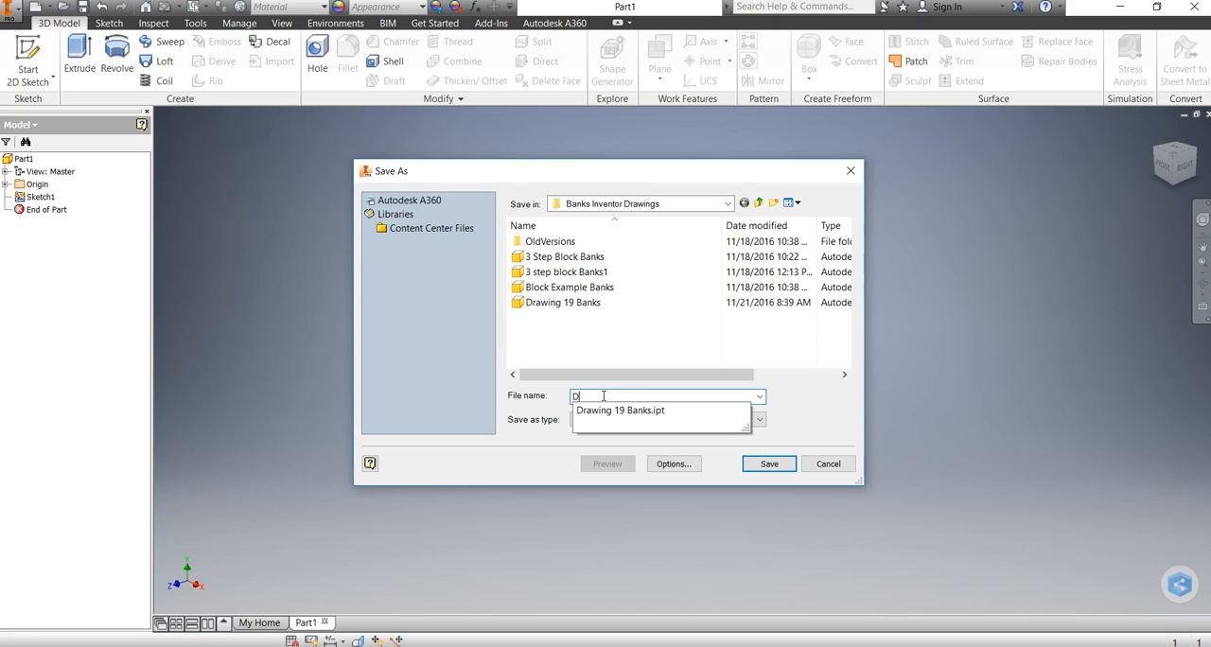
type("wg 19 Banks")
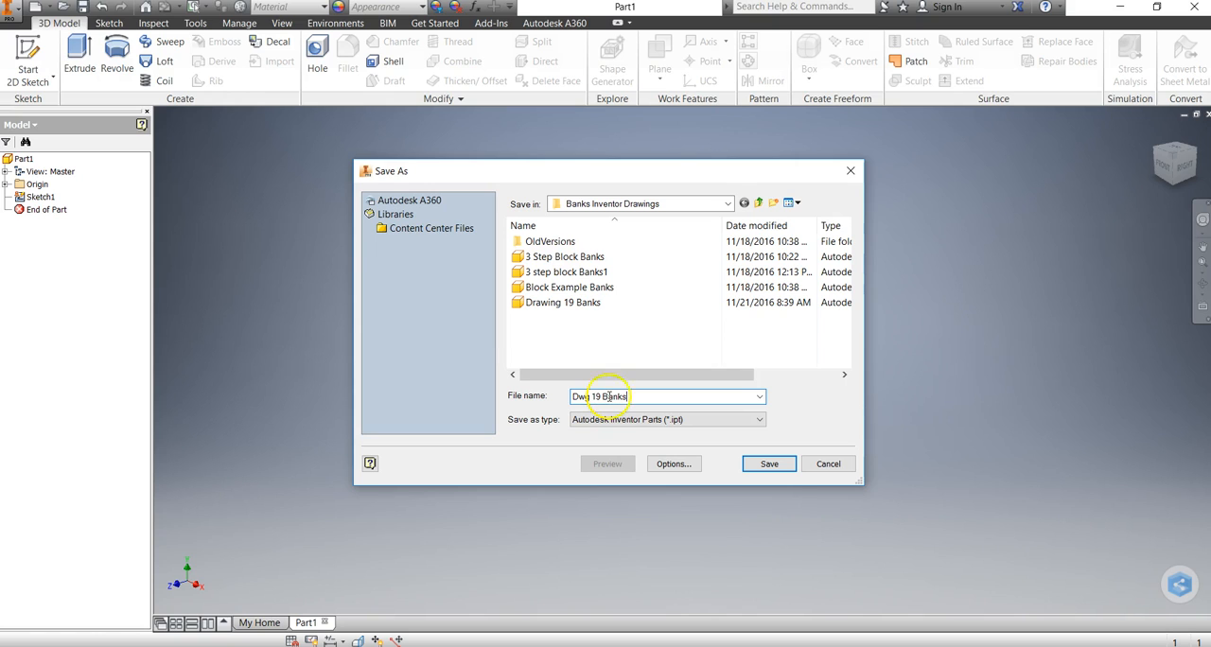
left_click(770, 463)
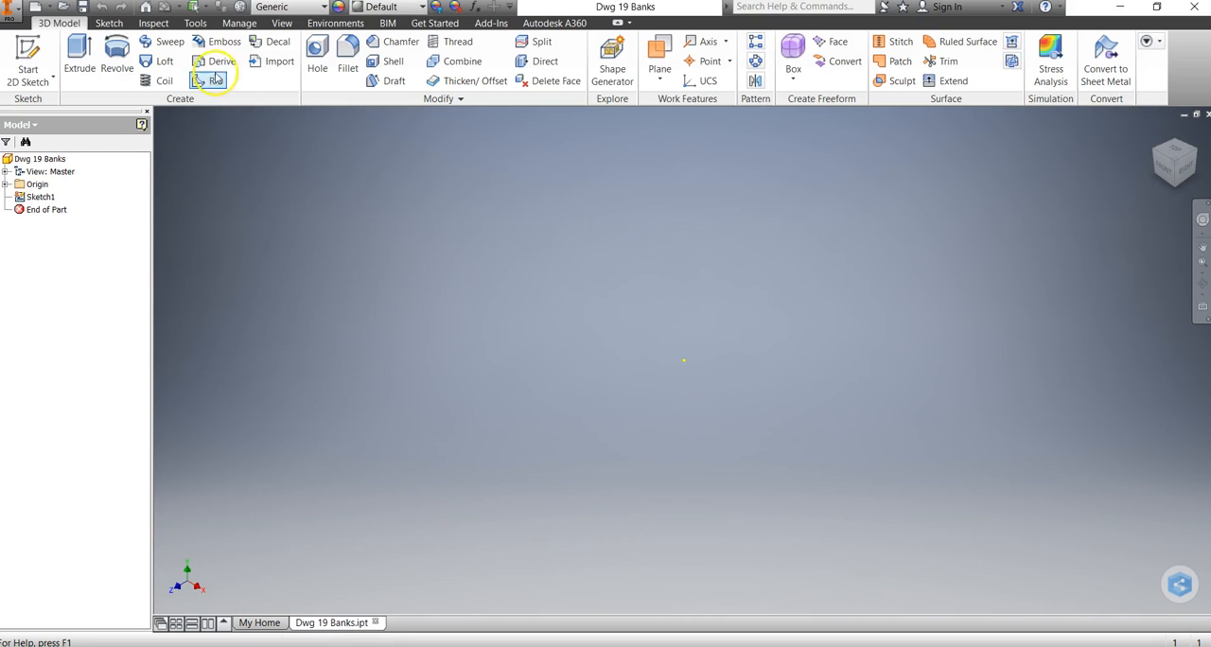
Create a second 2D sketch on the XY plane.
left_click(29, 82)
left_click(40, 109)
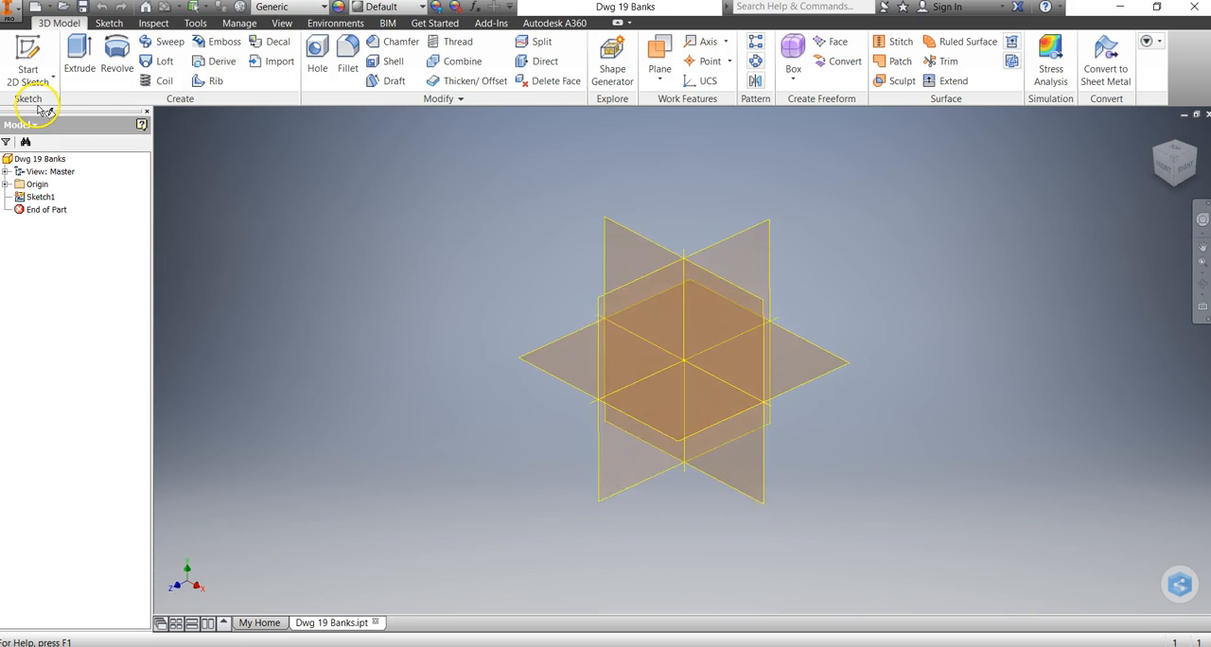
left_click(708, 258)
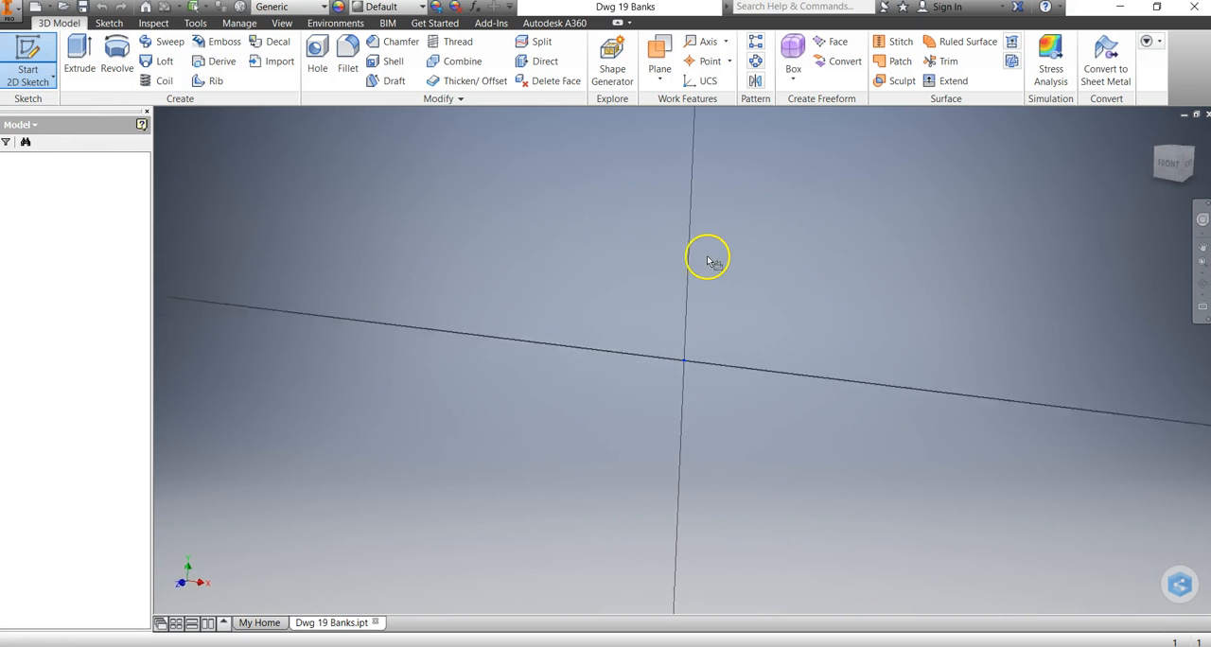
mouse_move(690, 335)
middle_mouse_down()
mouse_move(456, 479)
mouse_move(387, 494)
middle_mouse_up()
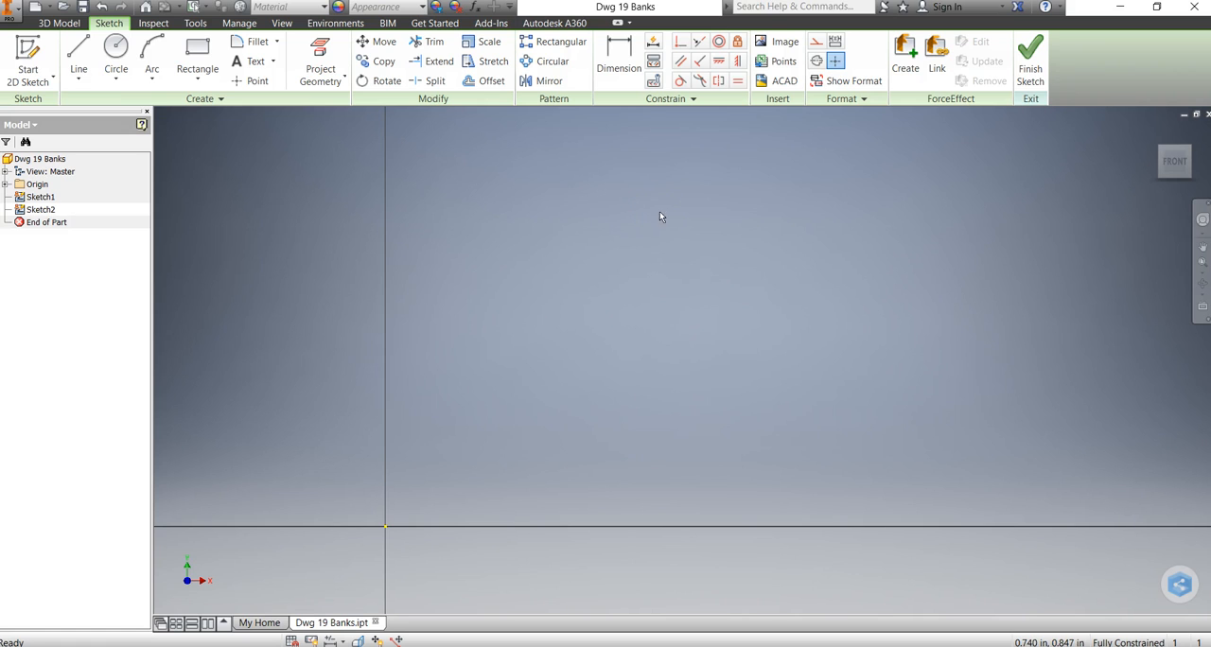
Draw a closed line profile from the origin, about 1.26 in wide and 0.94 in high, with a rectangular notch about 0.45 in deep in its right side.
left_click(79, 74)
left_click(95, 100)
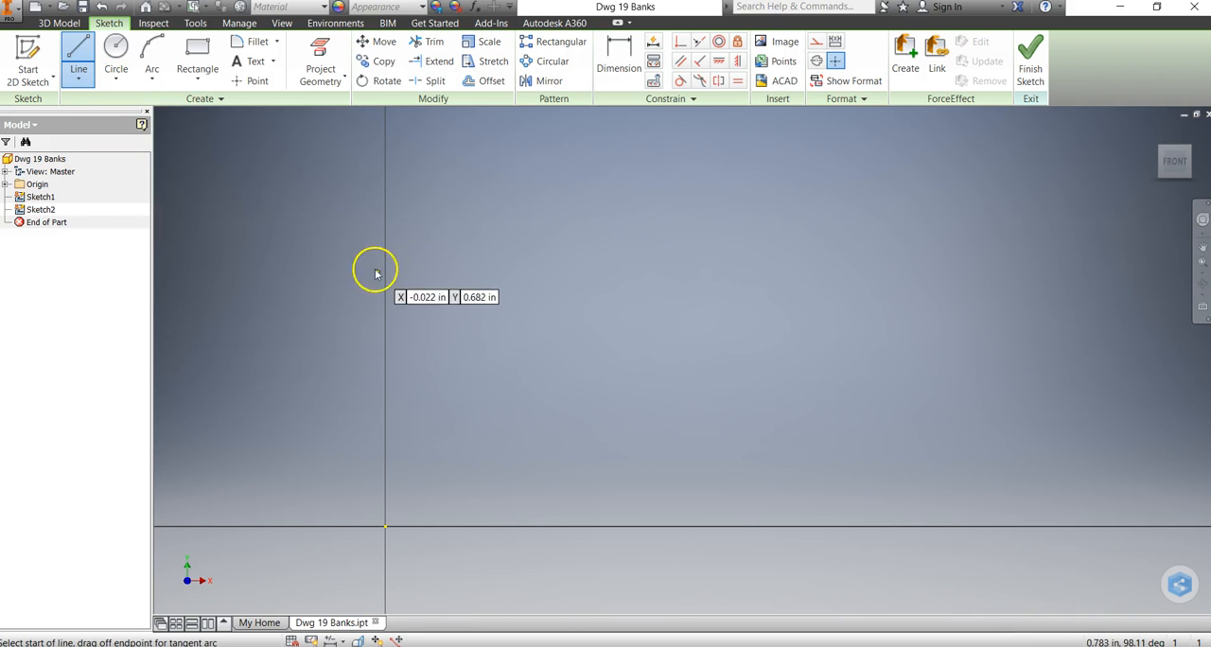
left_click(385, 526)
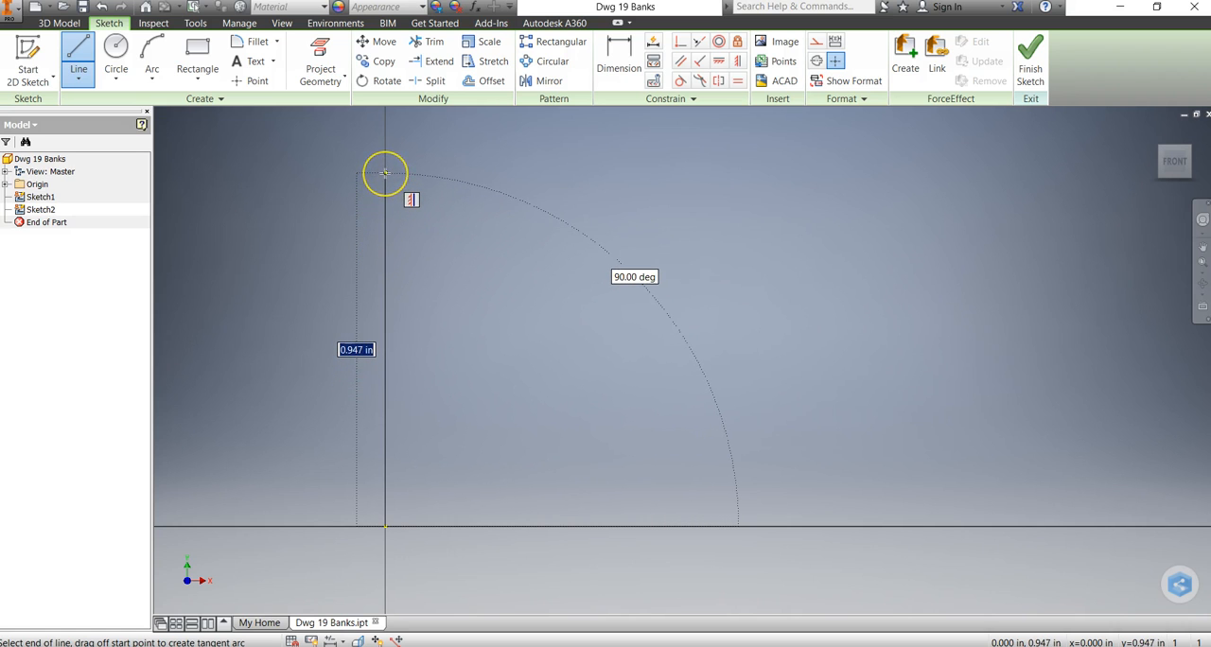
left_click(385, 176)
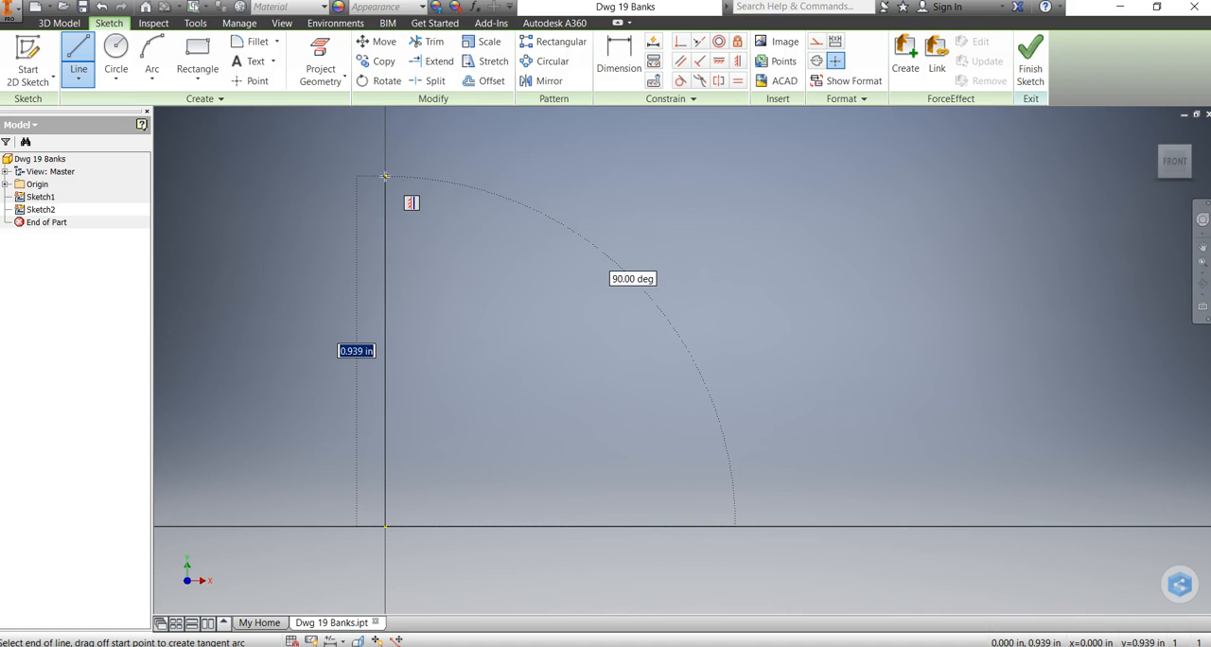
left_click(384, 176)
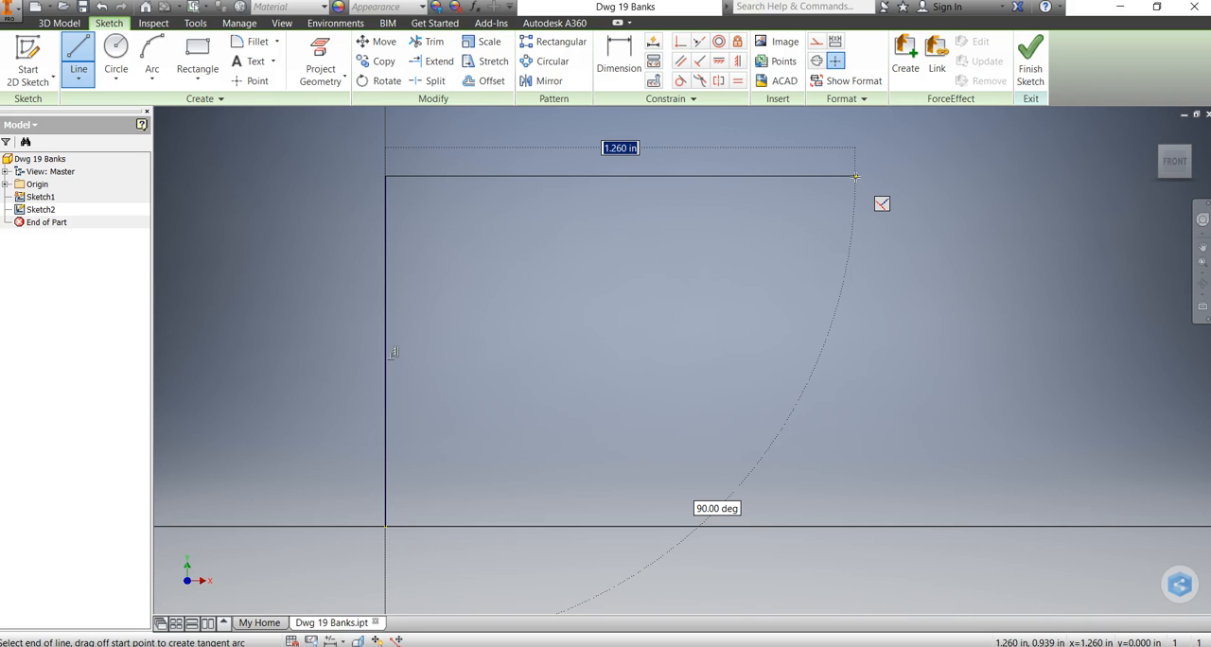
left_click(855, 176)
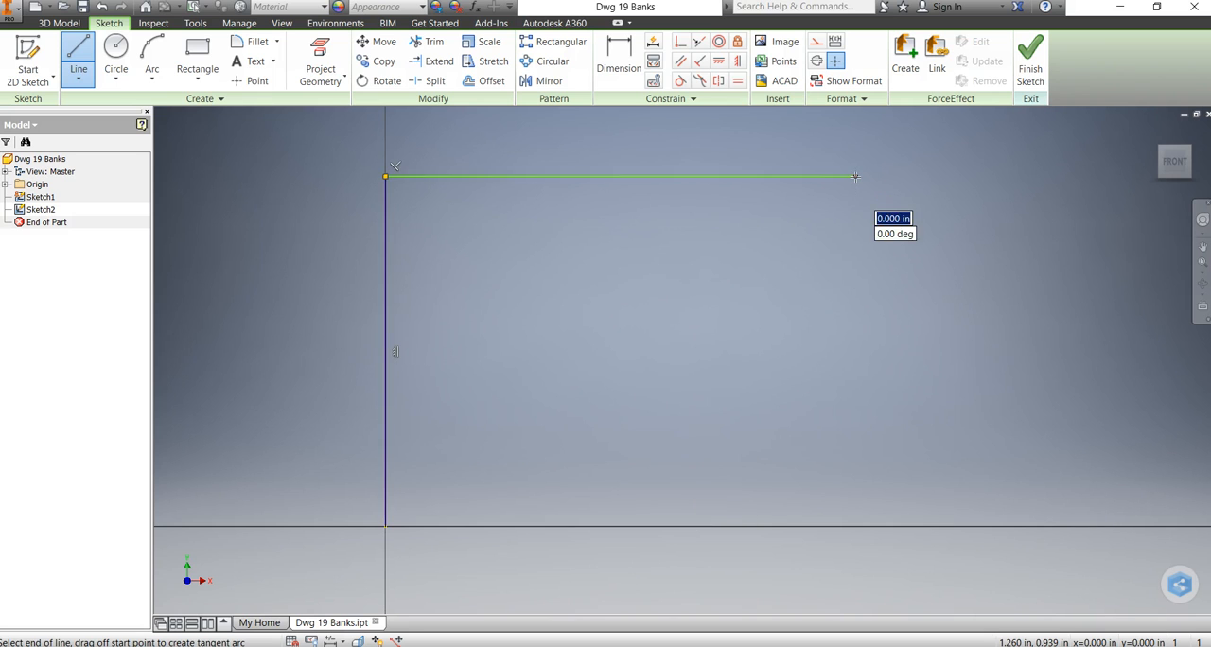
left_click(855, 253)
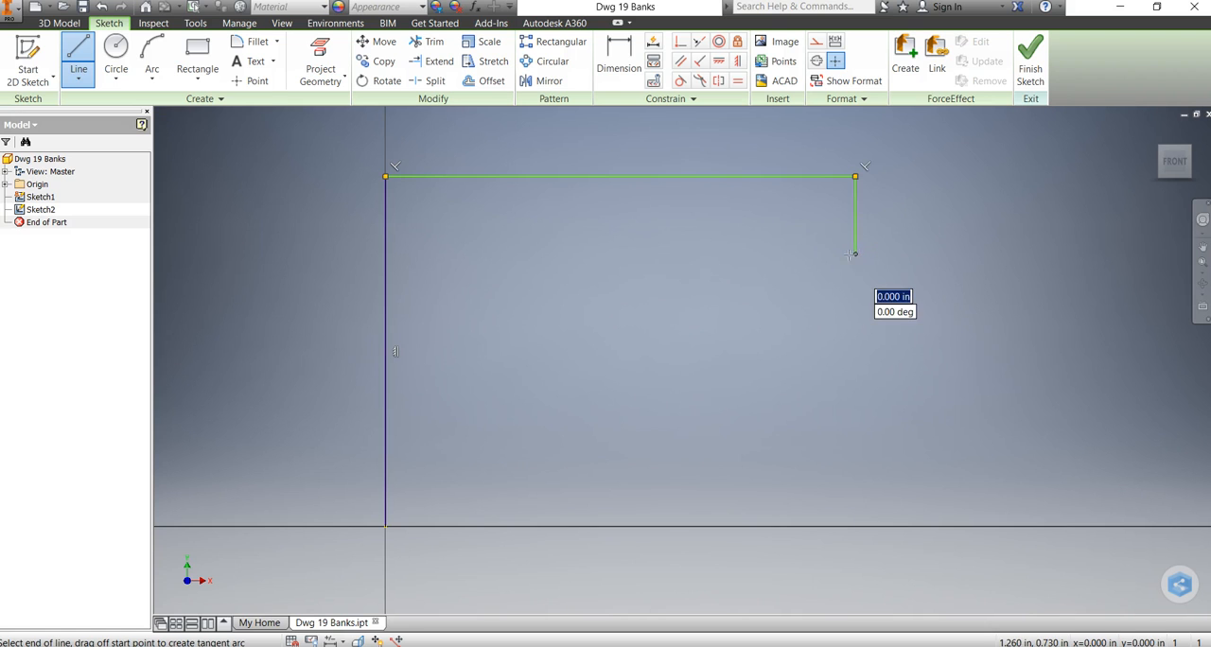
left_click(687, 253)
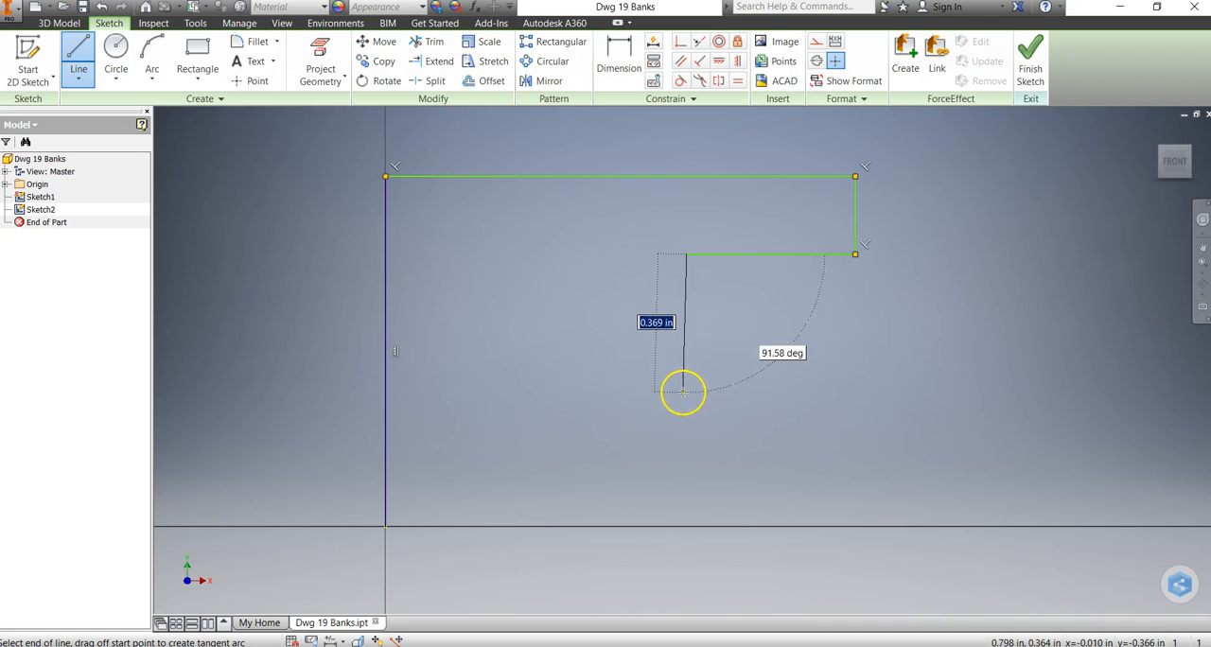
left_click(687, 406)
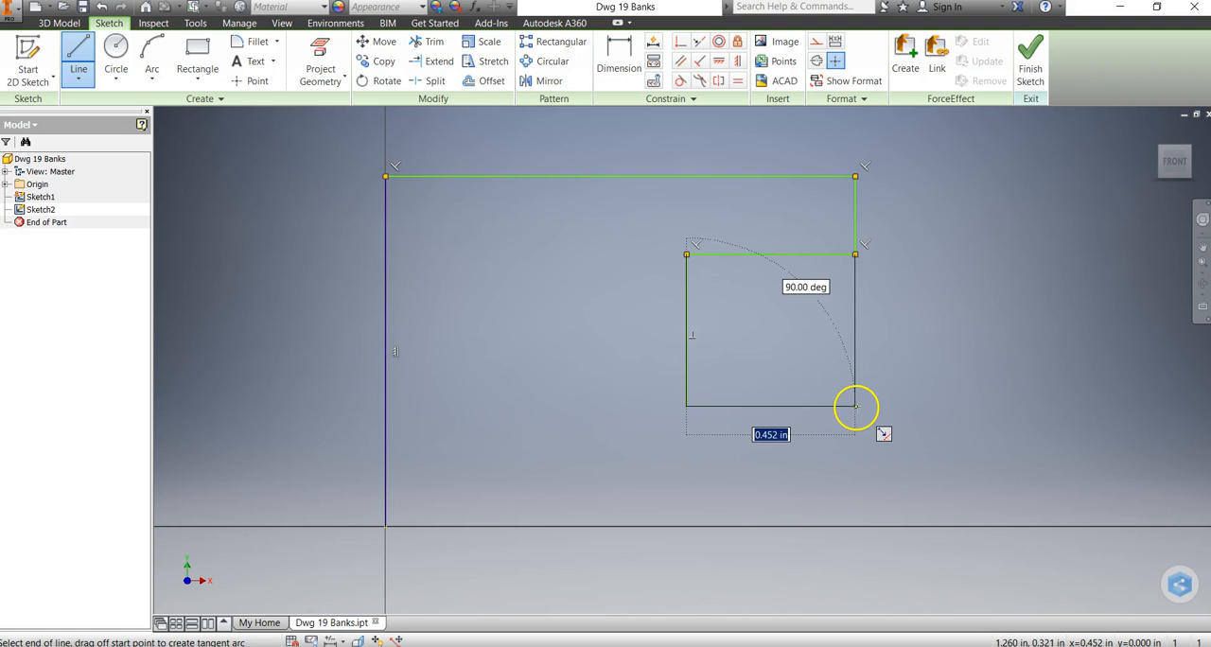
left_click(855, 406)
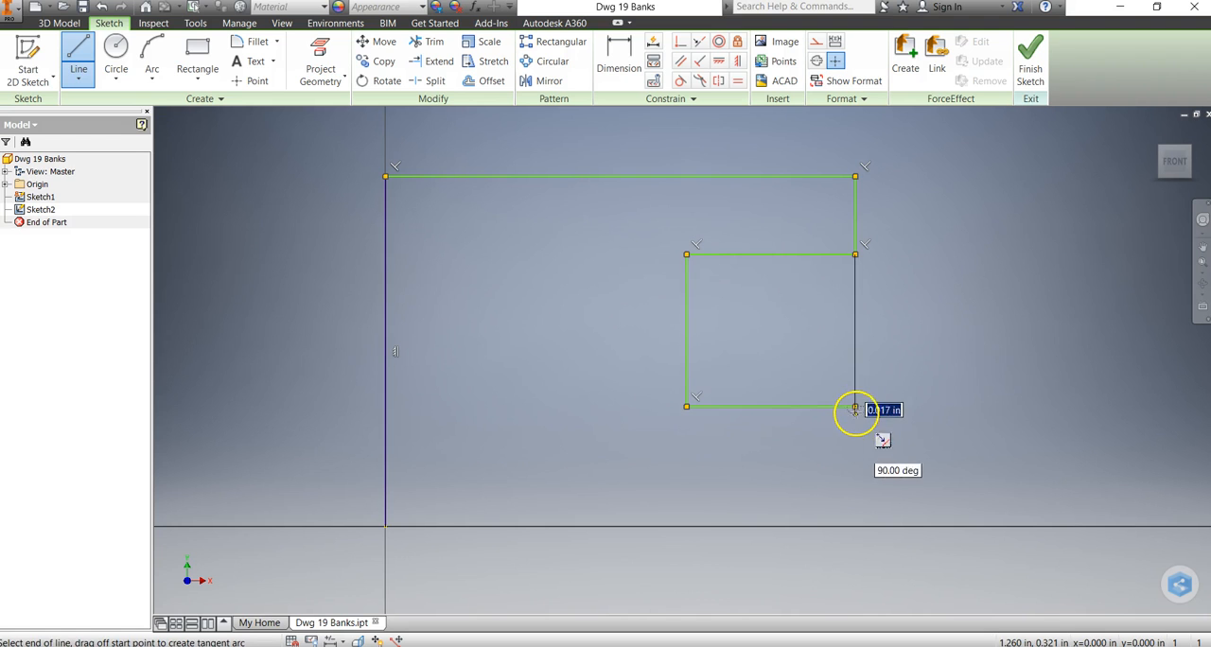
left_click(854, 527)
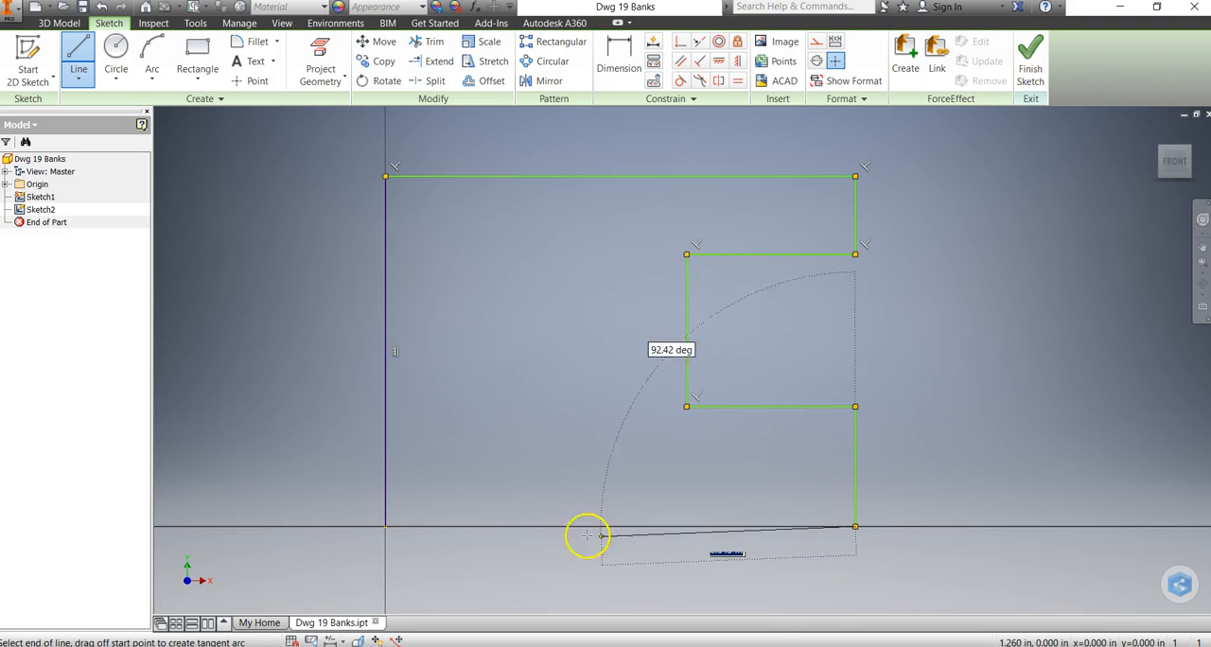
left_click(385, 526)
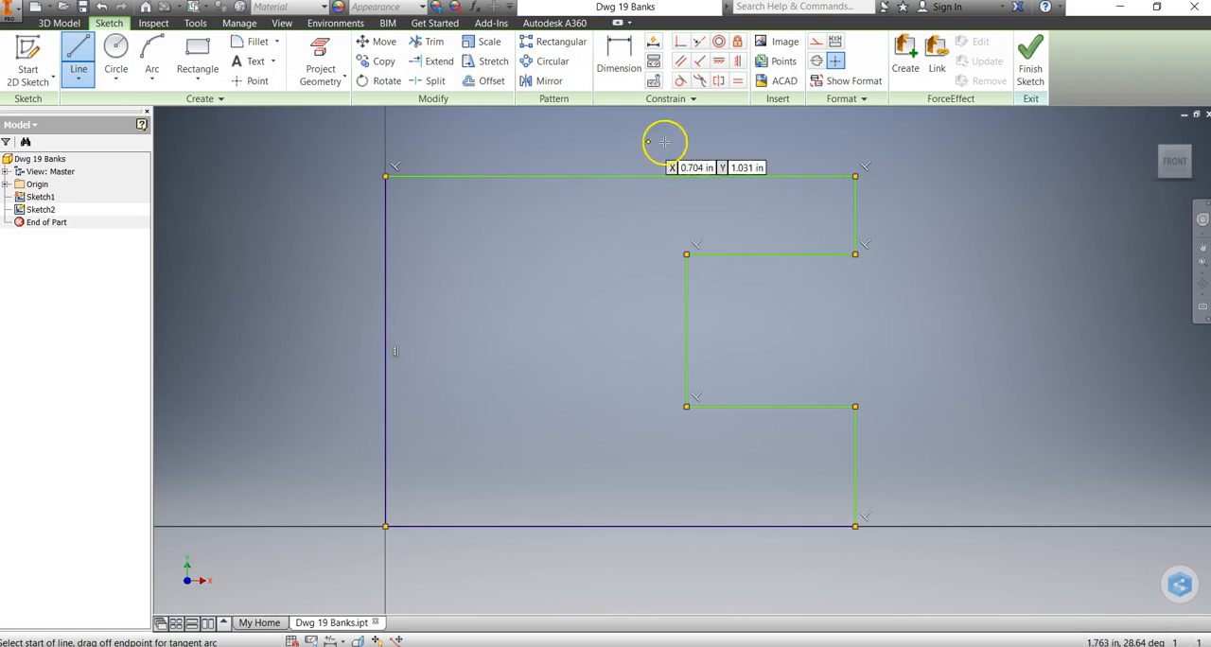
Dimension the profile's bottom edge and set its length to 4 in.
left_click(615, 64)
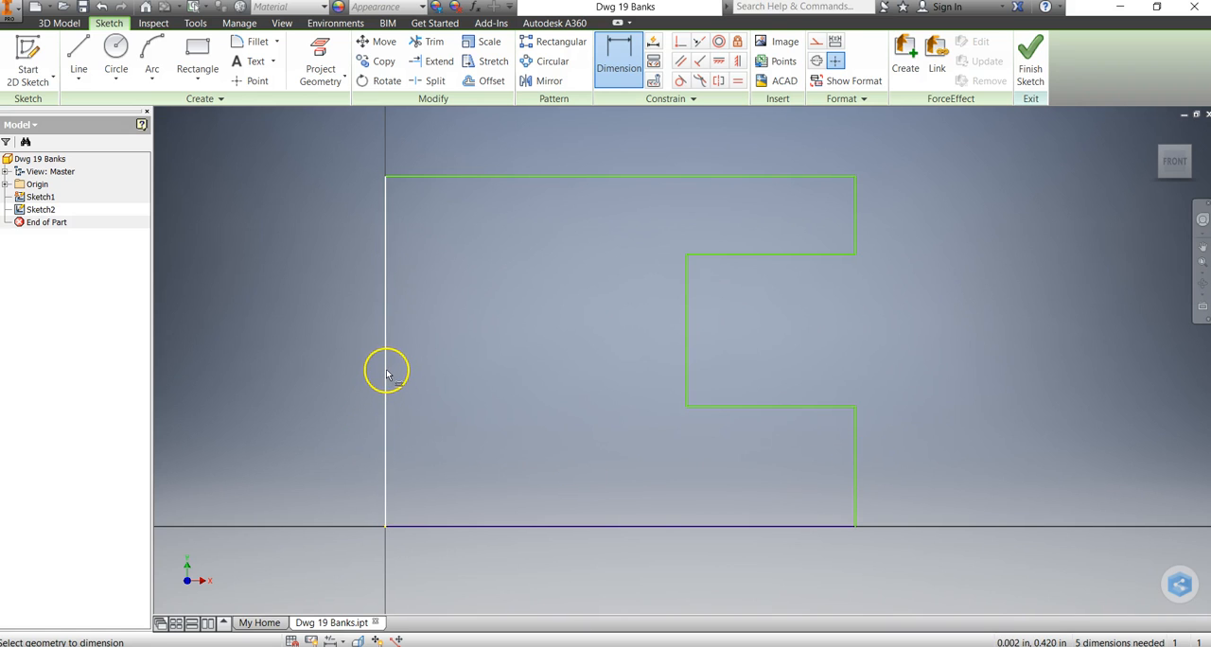
left_click(581, 528)
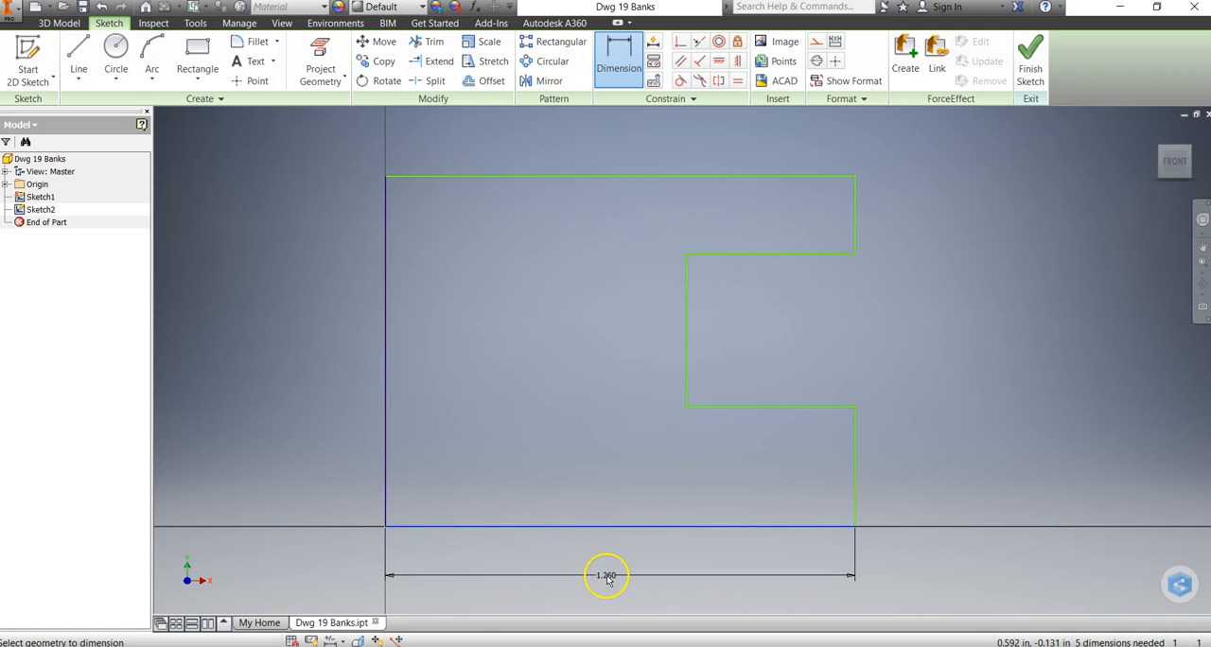
left_click(607, 579)
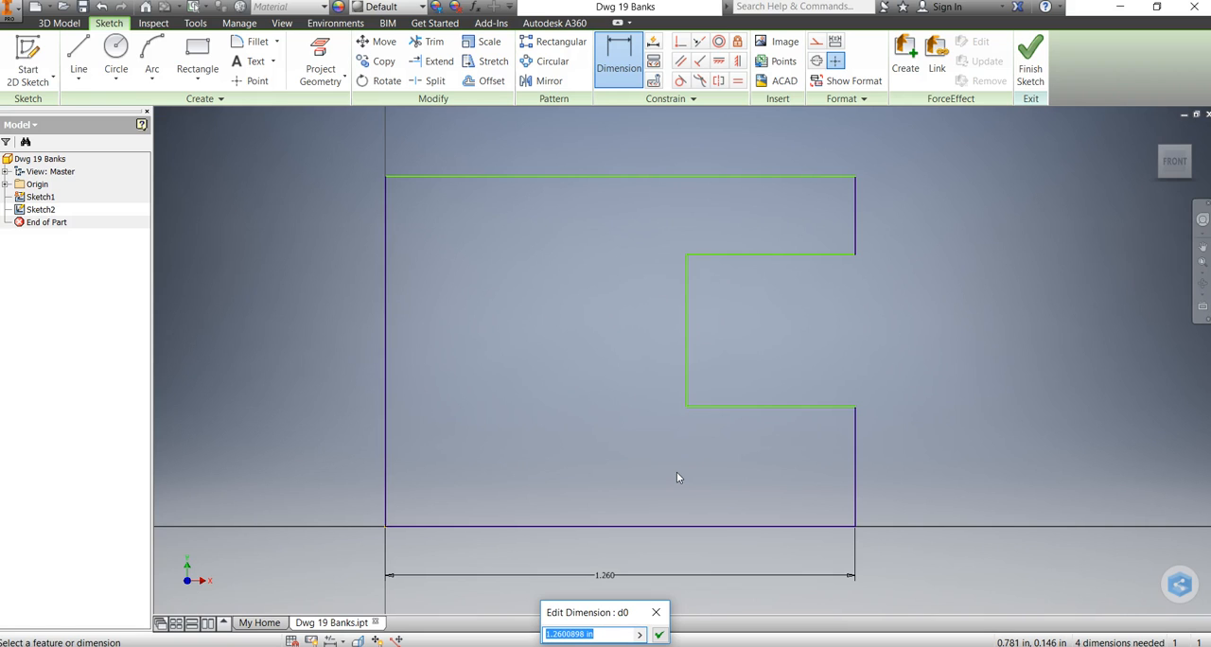
type("4")
key("Return")
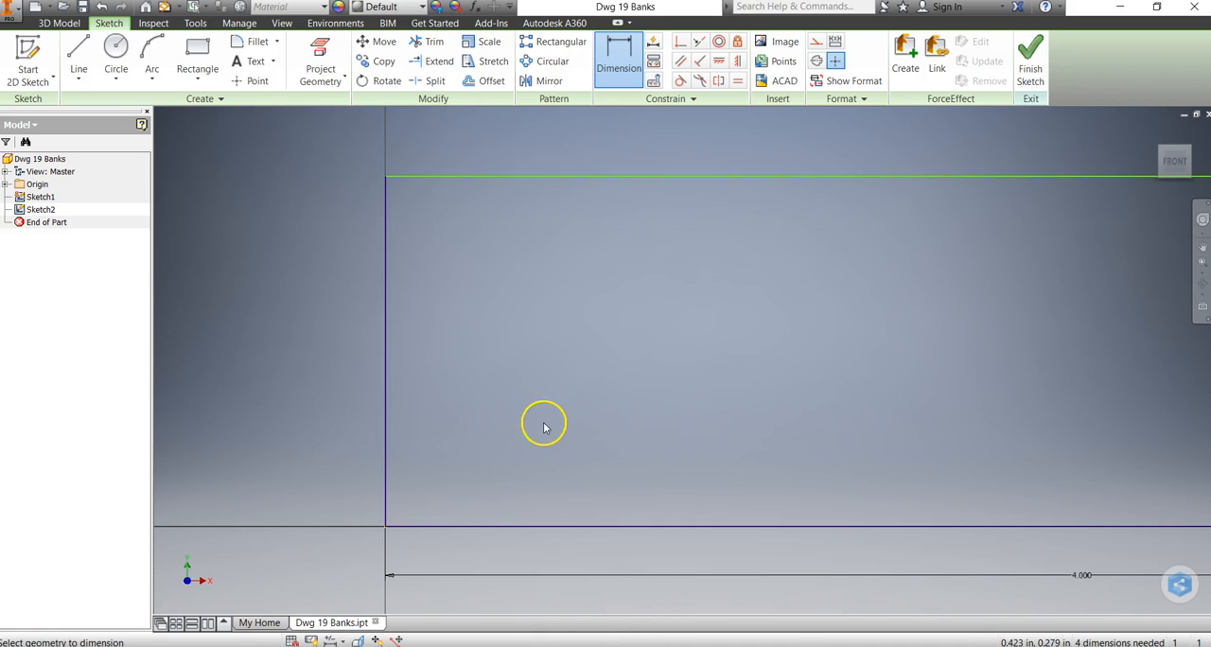
Dimension the profile's left edge and set its height to 2.5 in.
scroll(762, 360, "down", 2)
middle_click_drag(756, 353, 578, 354)
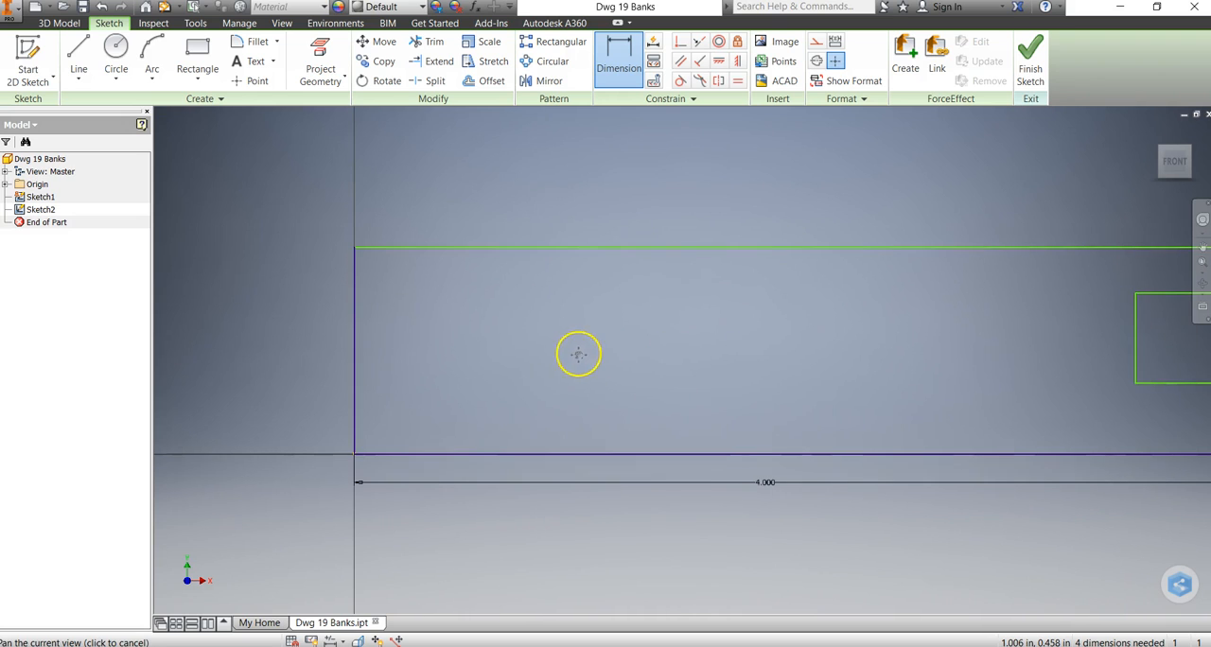
left_click(355, 354)
left_click(337, 351)
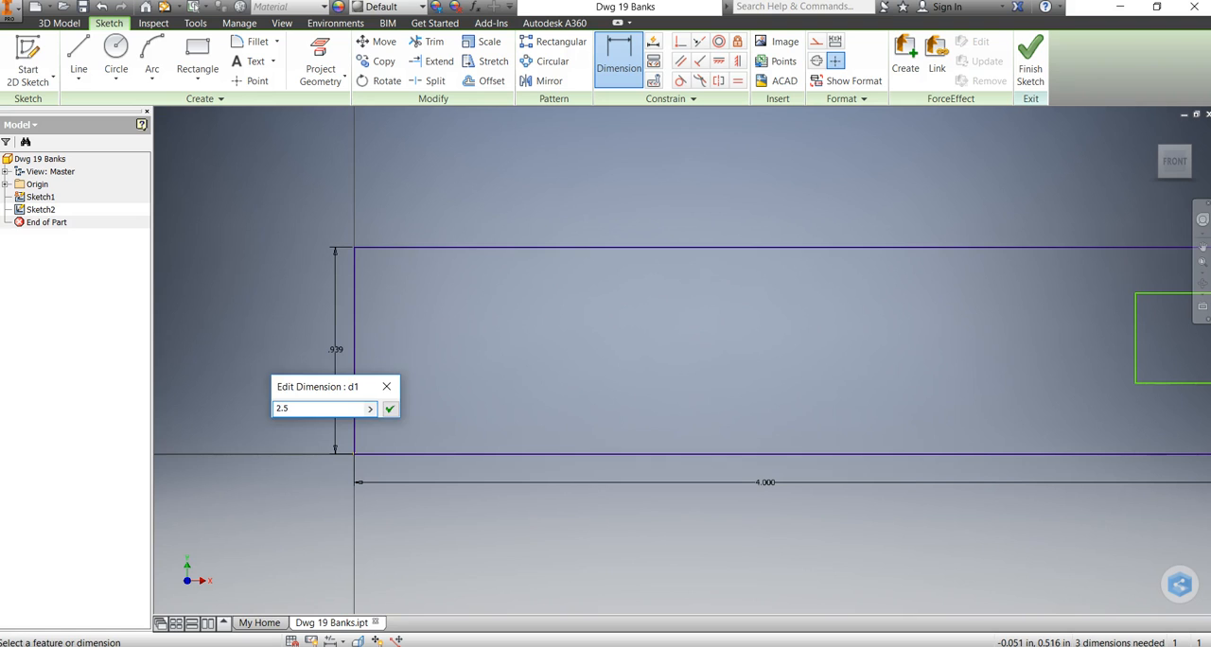
key("Return")
Try to add a length dimension to the profile's top edge.
scroll(489, 288, "down", 3)
scroll(489, 283, "down", 2)
scroll(502, 288, "up", 4)
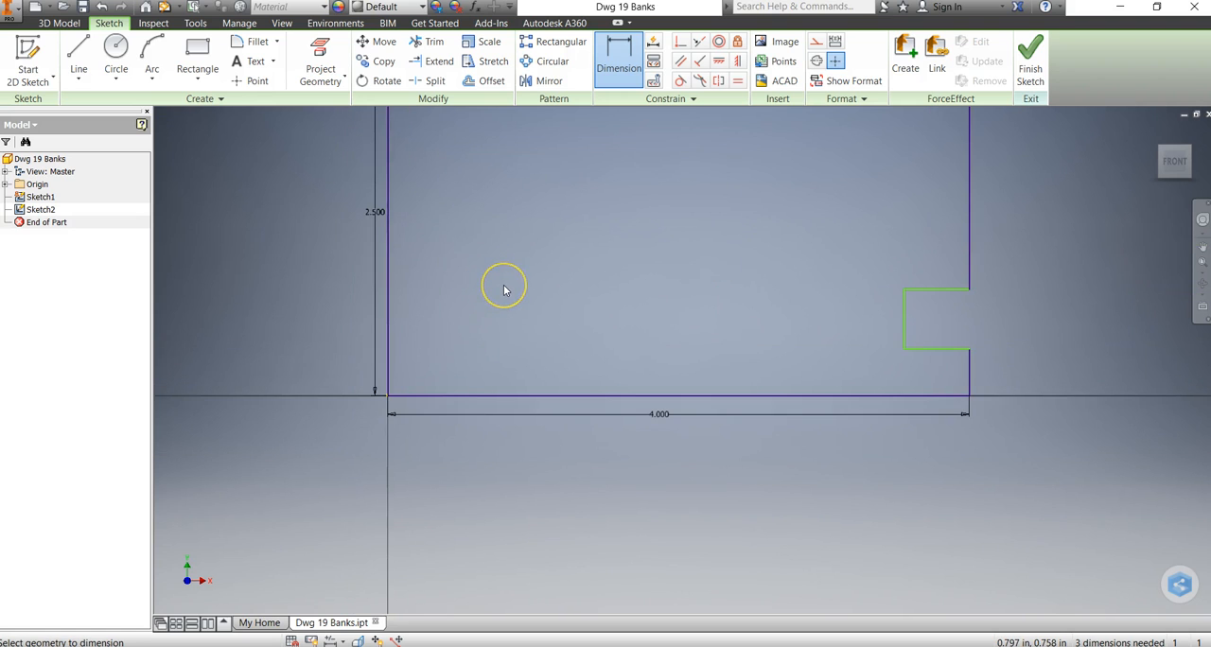
scroll(503, 289, "down", 2)
middle_click_drag(505, 289, 489, 400)
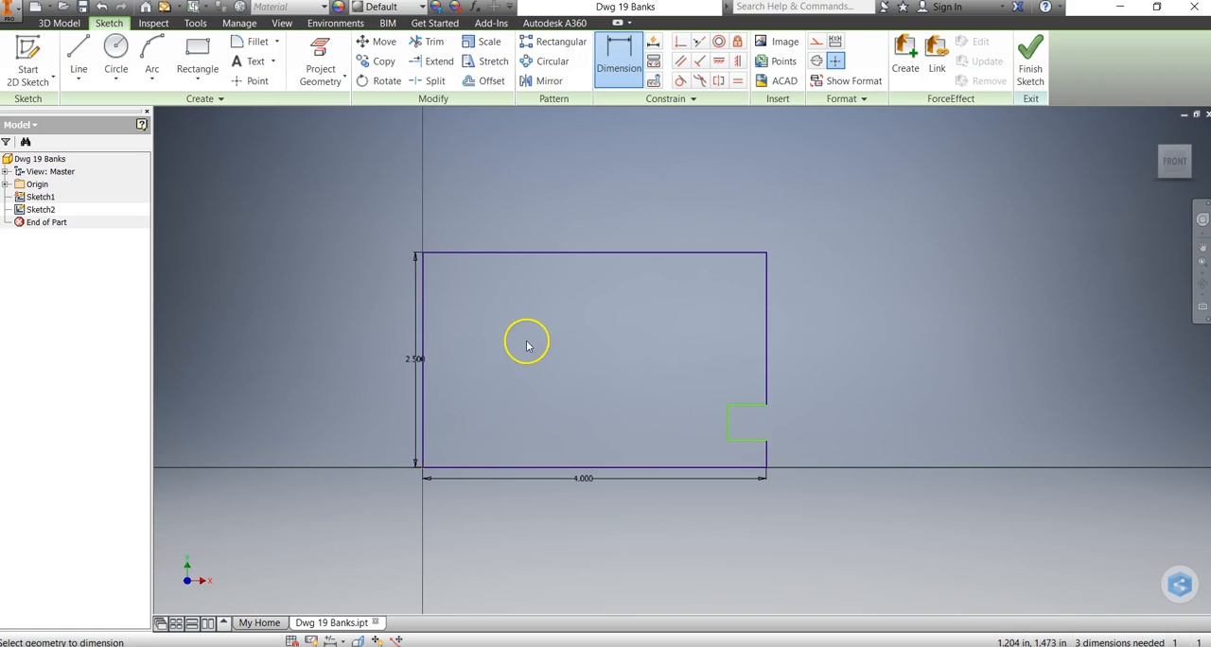
left_click(604, 253)
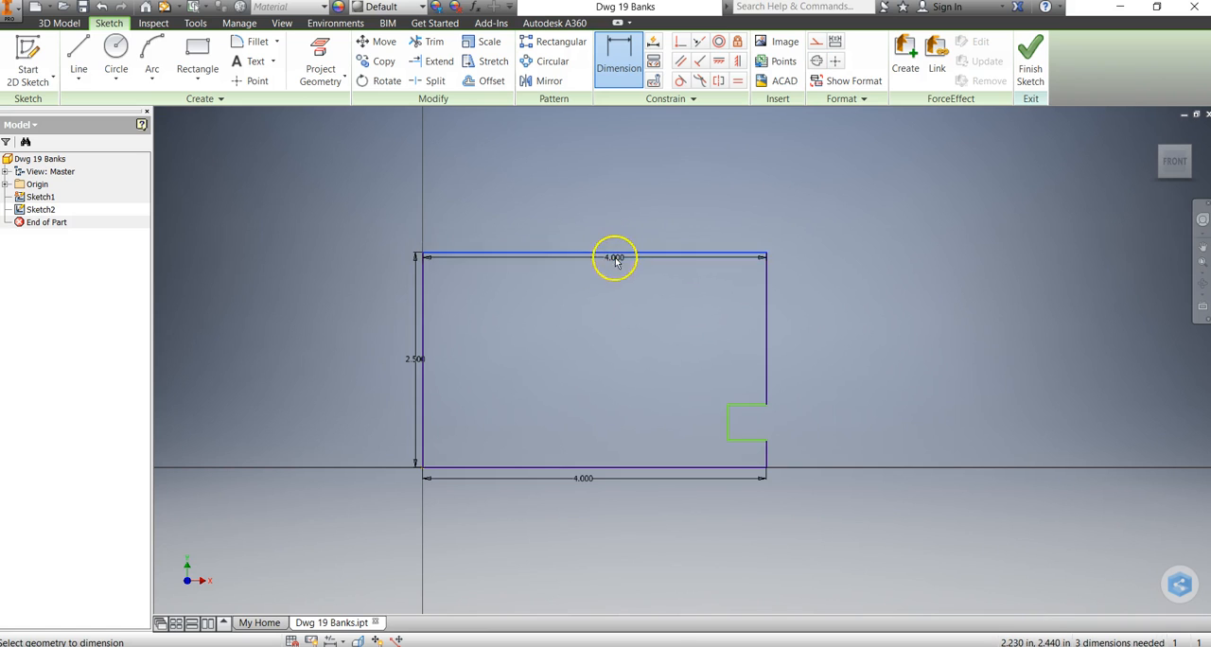
left_click(604, 230)
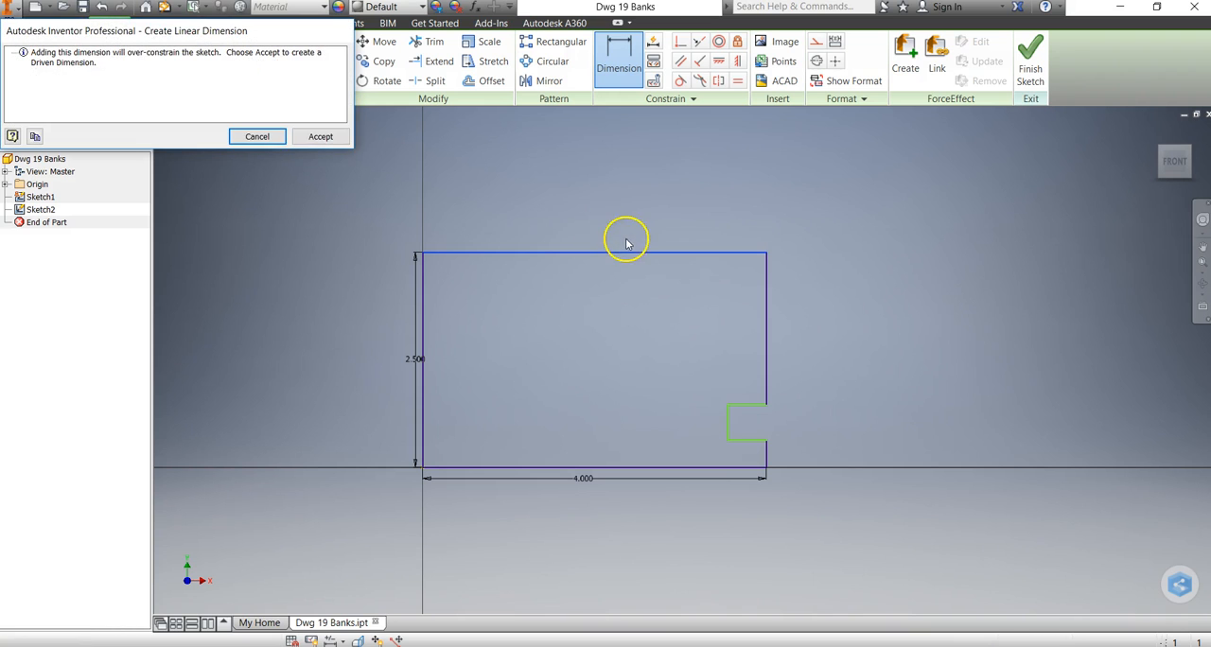
left_click(271, 136)
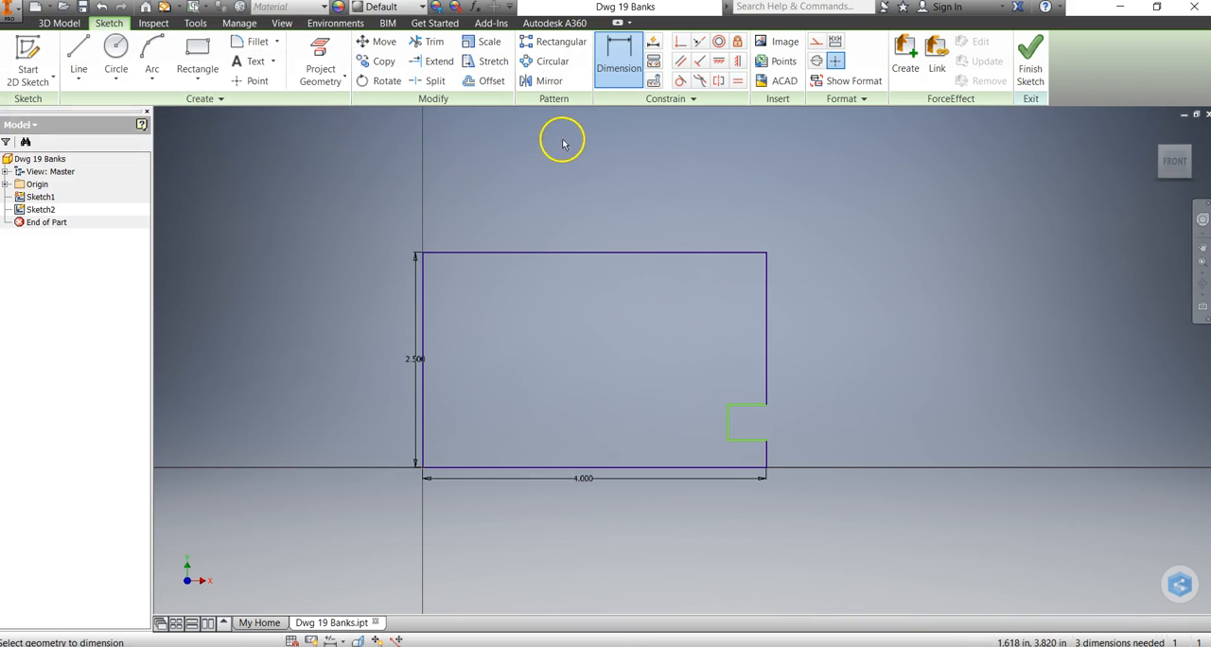
Dimension the profile's right-side edges above and below the notch, setting each to 0.75 in.
left_click(766, 336)
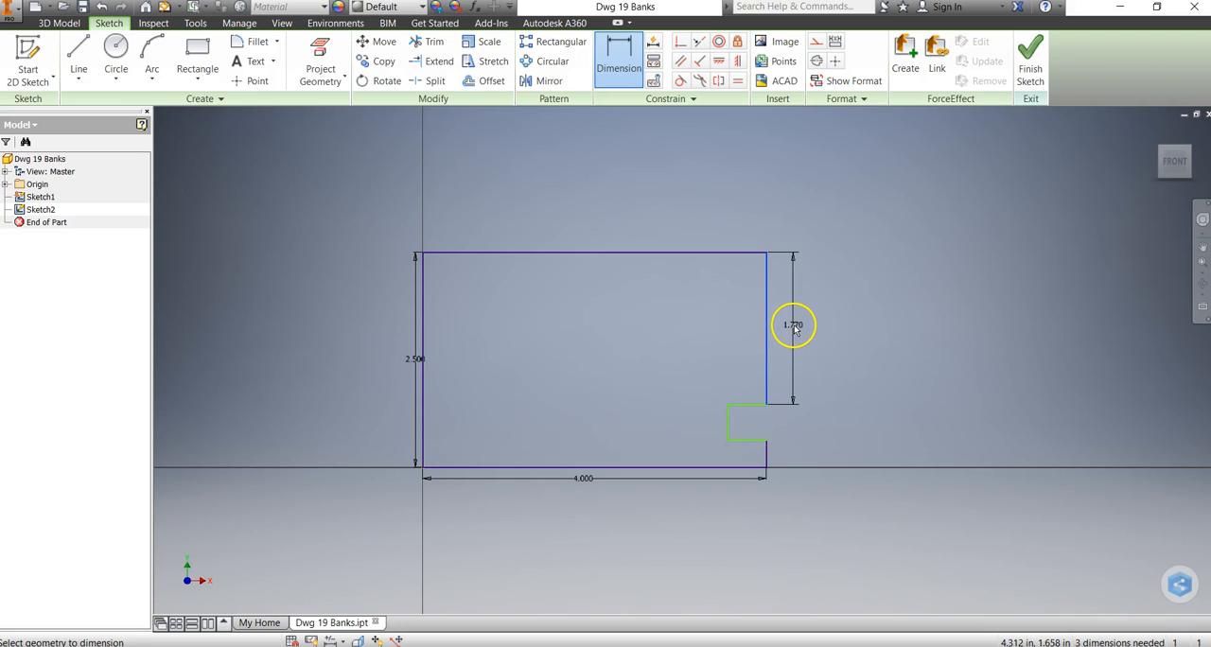
left_click(816, 323)
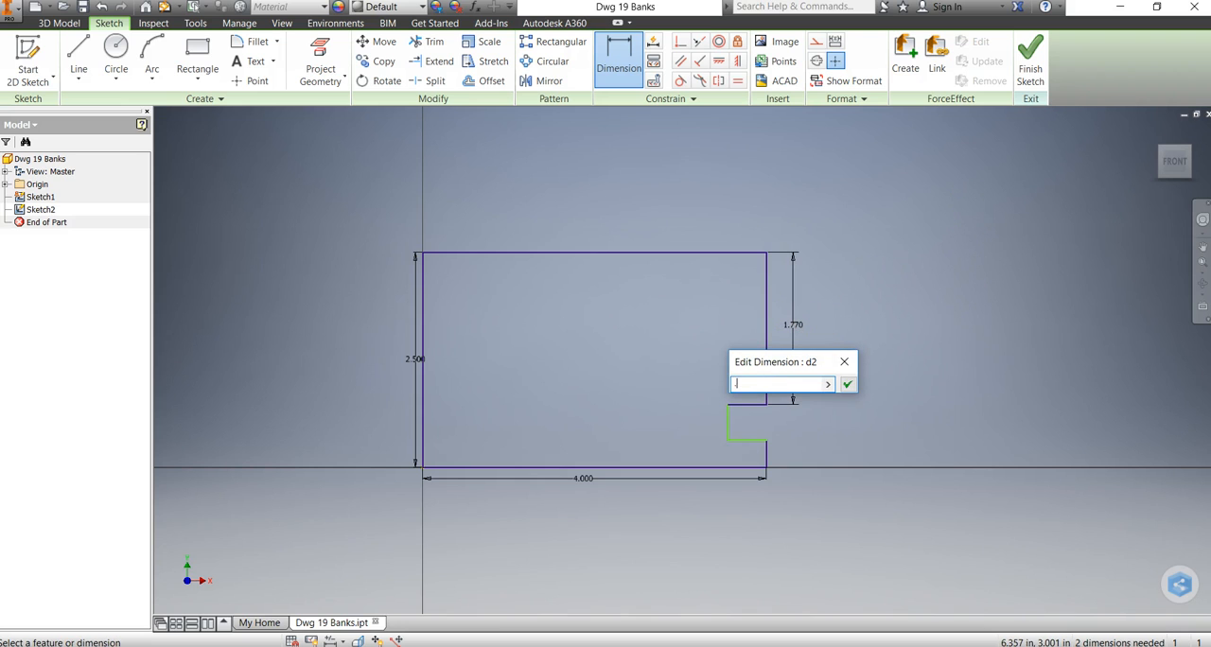
key("Return")
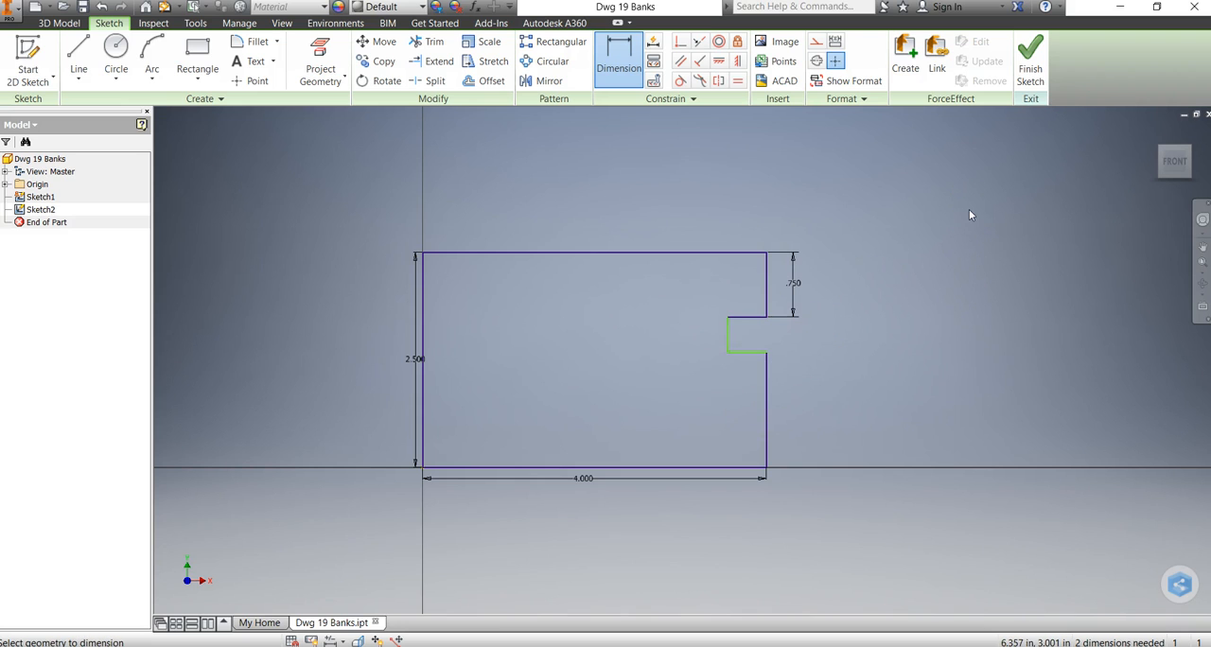
left_click(768, 414)
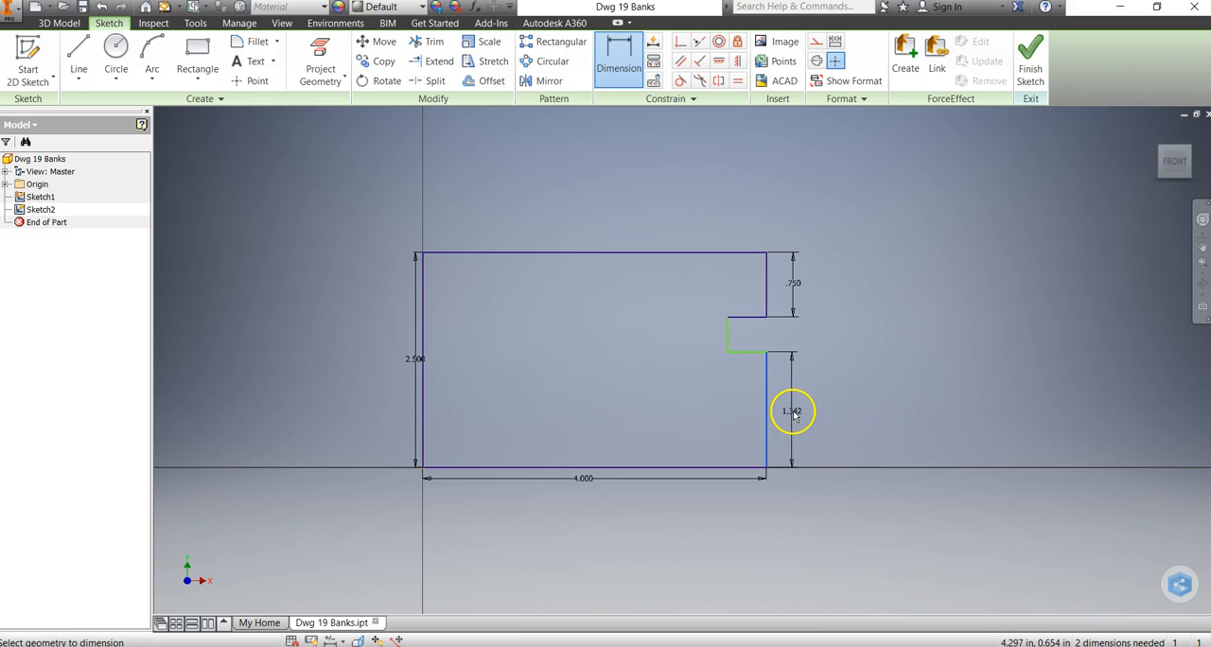
left_click(800, 412)
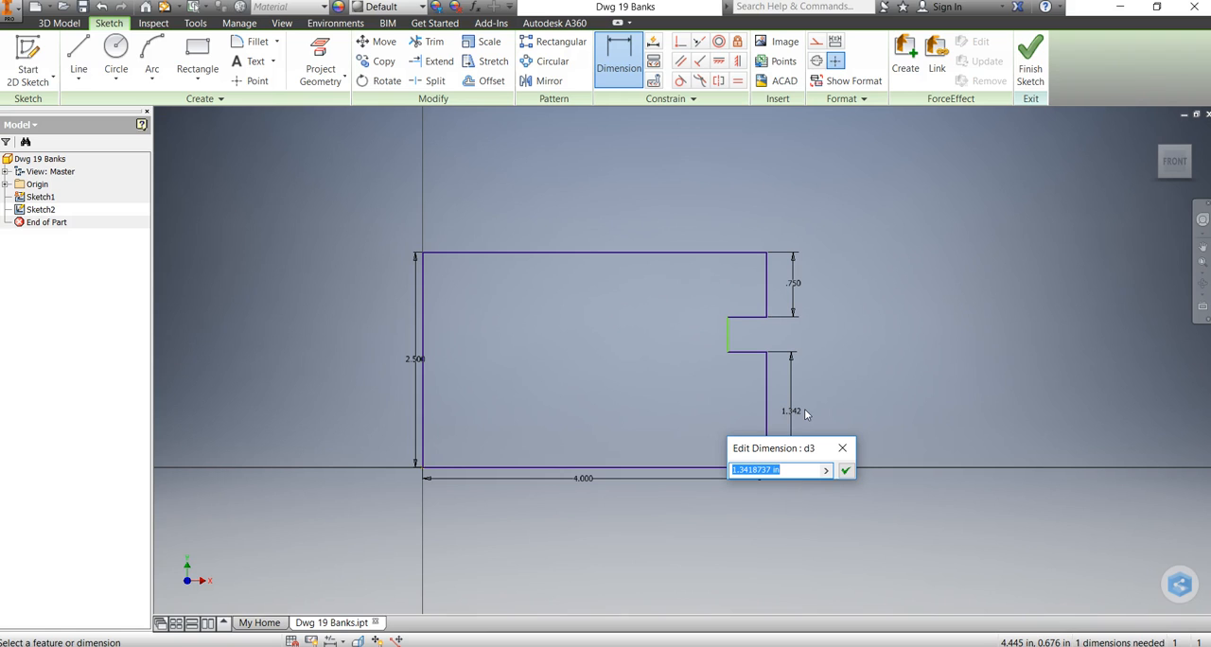
type("3/4")
key("Return")
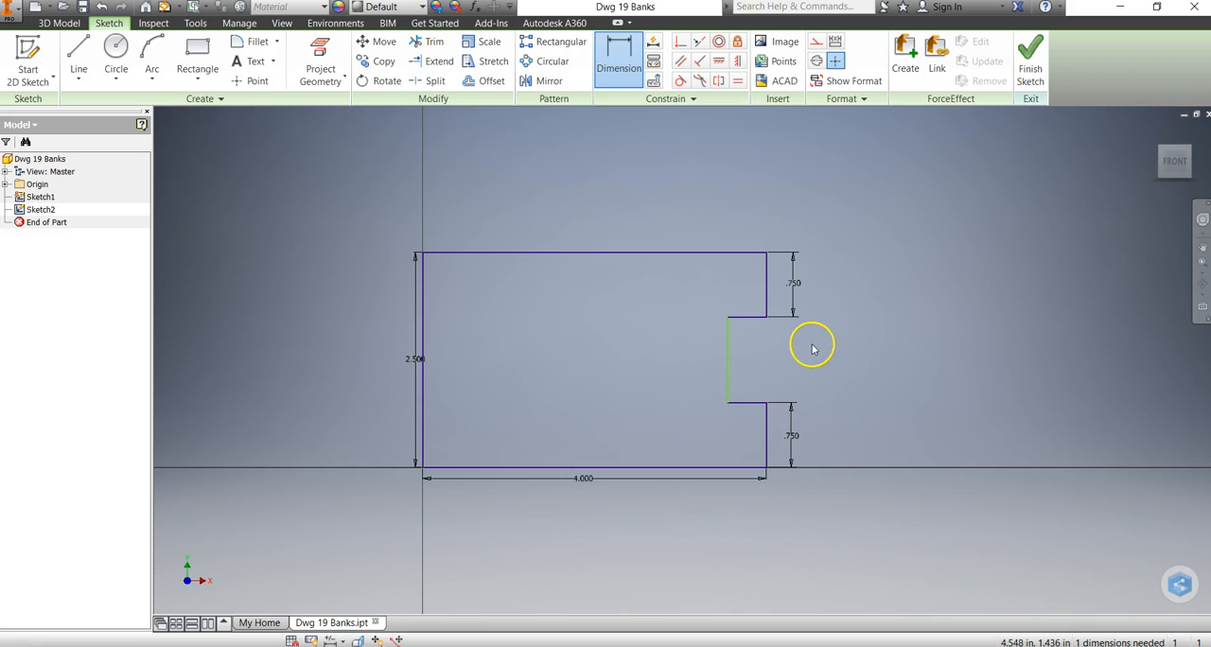
Dimension the notch's upper horizontal edge and set its depth to 1.5 in.
left_click(748, 322)
left_click(750, 337)
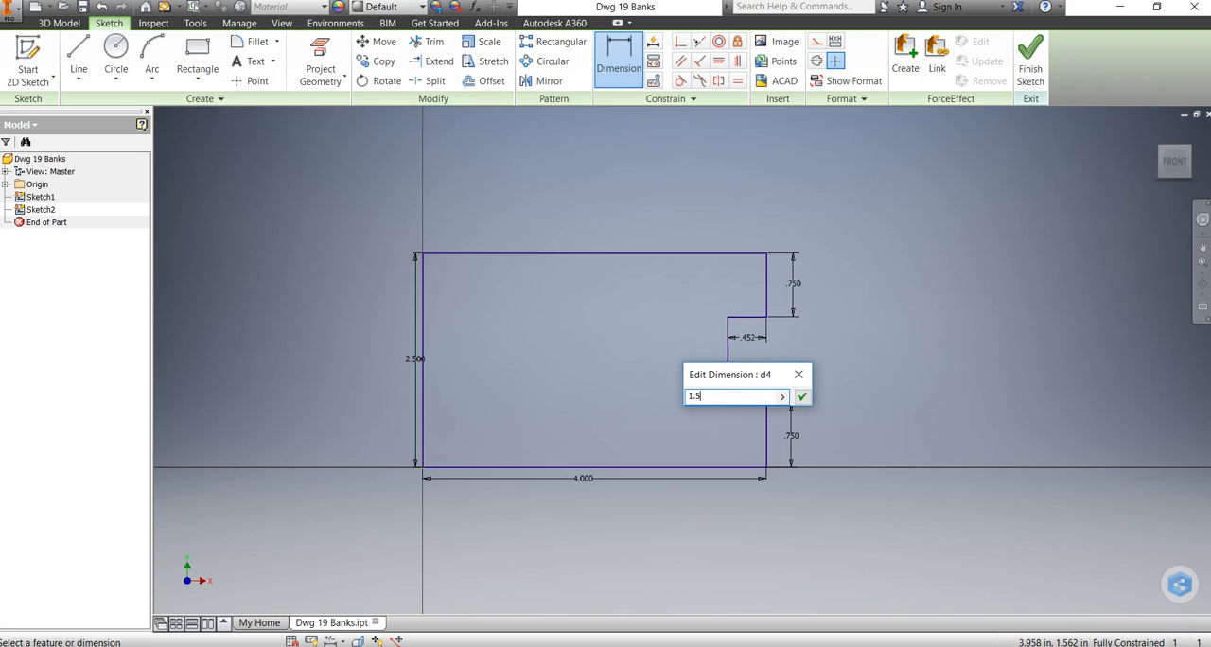
key("Return")
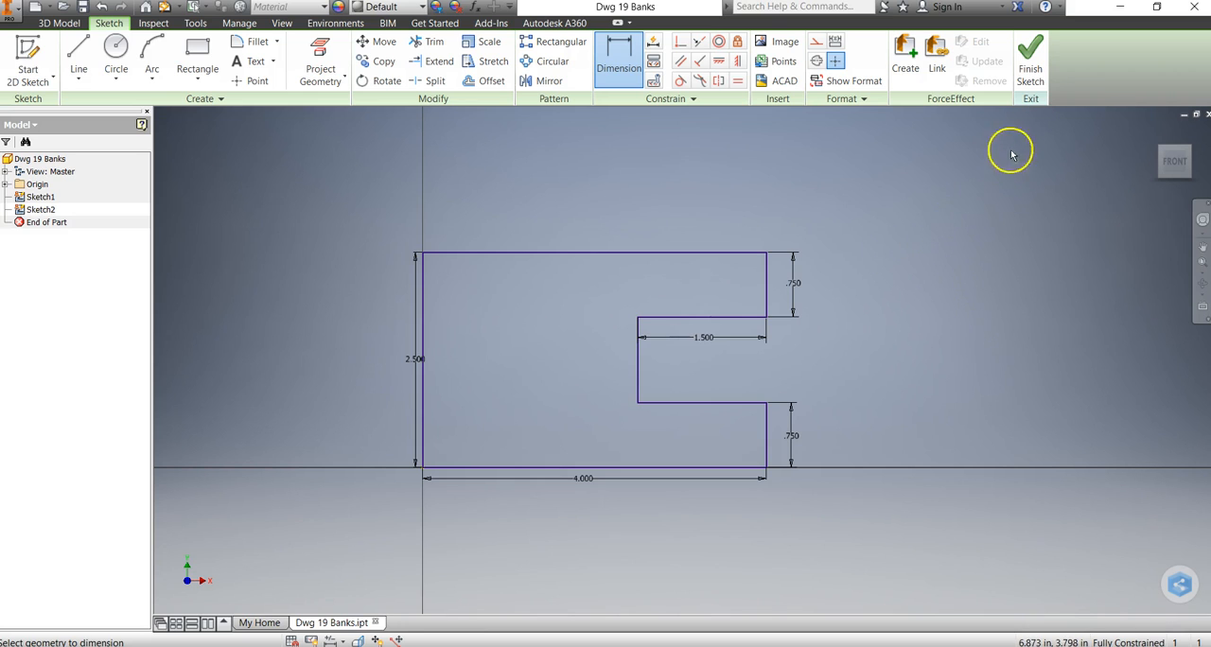
Finish the sketch and extrude the notched profile 1.5 in.
left_click(1031, 76)
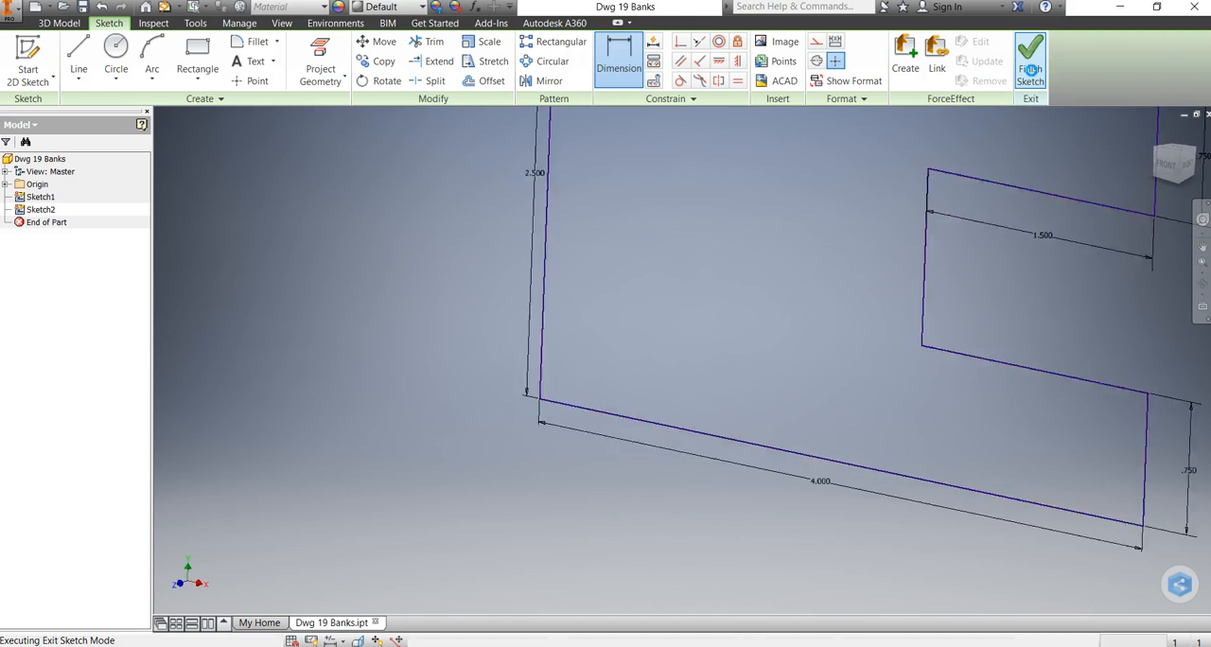
mouse_move(940, 301)
middle_mouse_down()
mouse_move(775, 361)
mouse_move(620, 368)
middle_mouse_up()
scroll(620, 366, "up", 4)
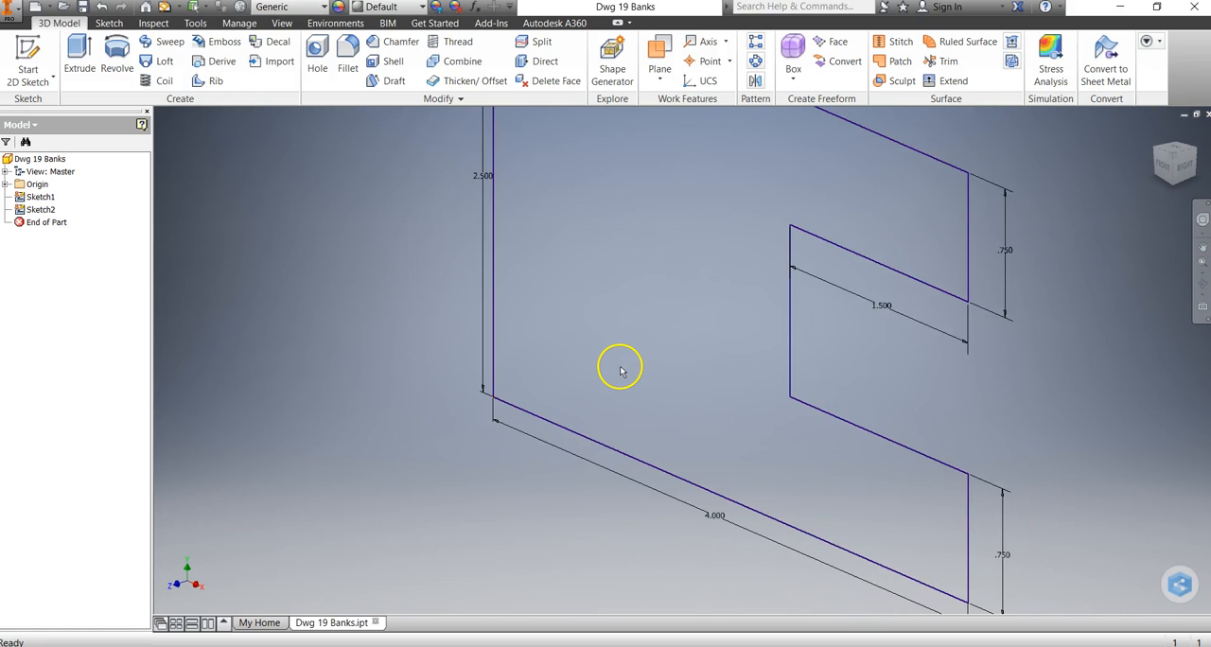
scroll(619, 369, "up", 3)
scroll(620, 369, "down", 4)
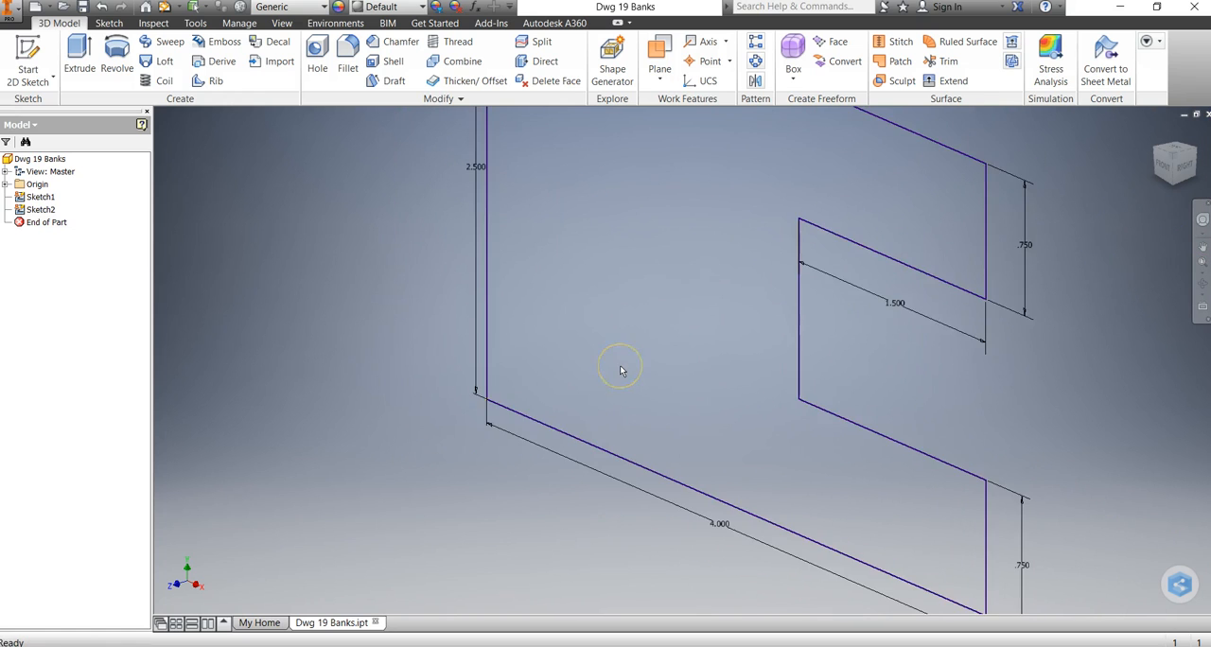
scroll(619, 369, "up", 3)
mouse_move(620, 371)
middle_mouse_down()
mouse_move(600, 390)
mouse_move(608, 381)
middle_mouse_up()
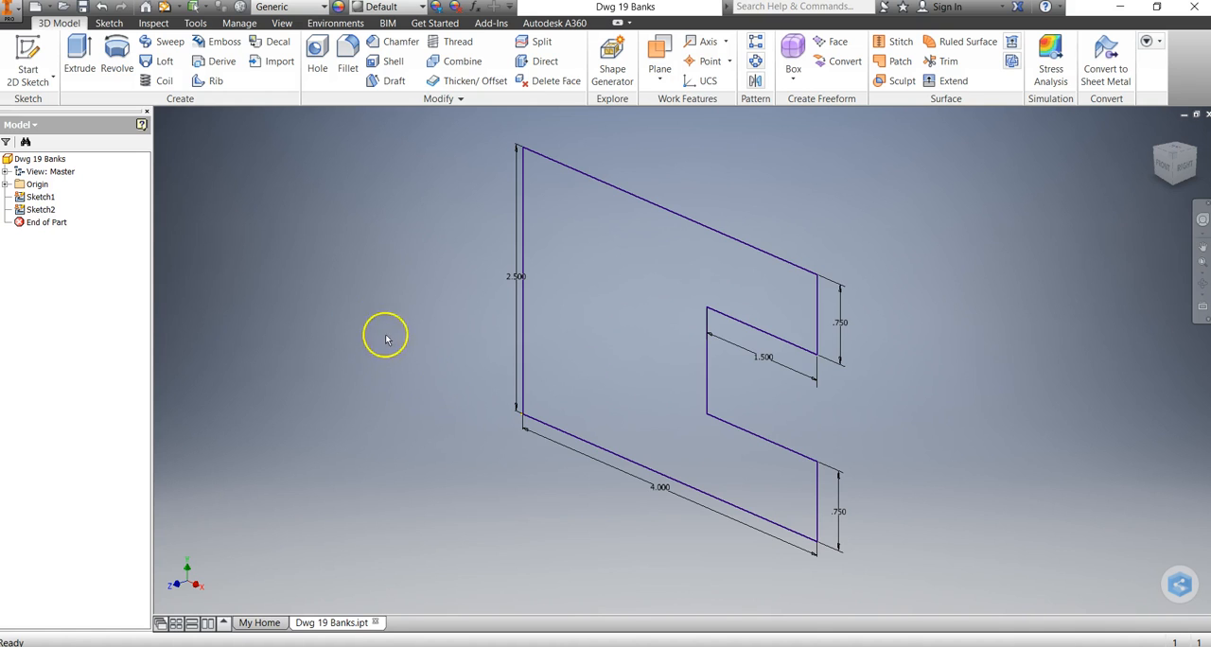
left_click(80, 75)
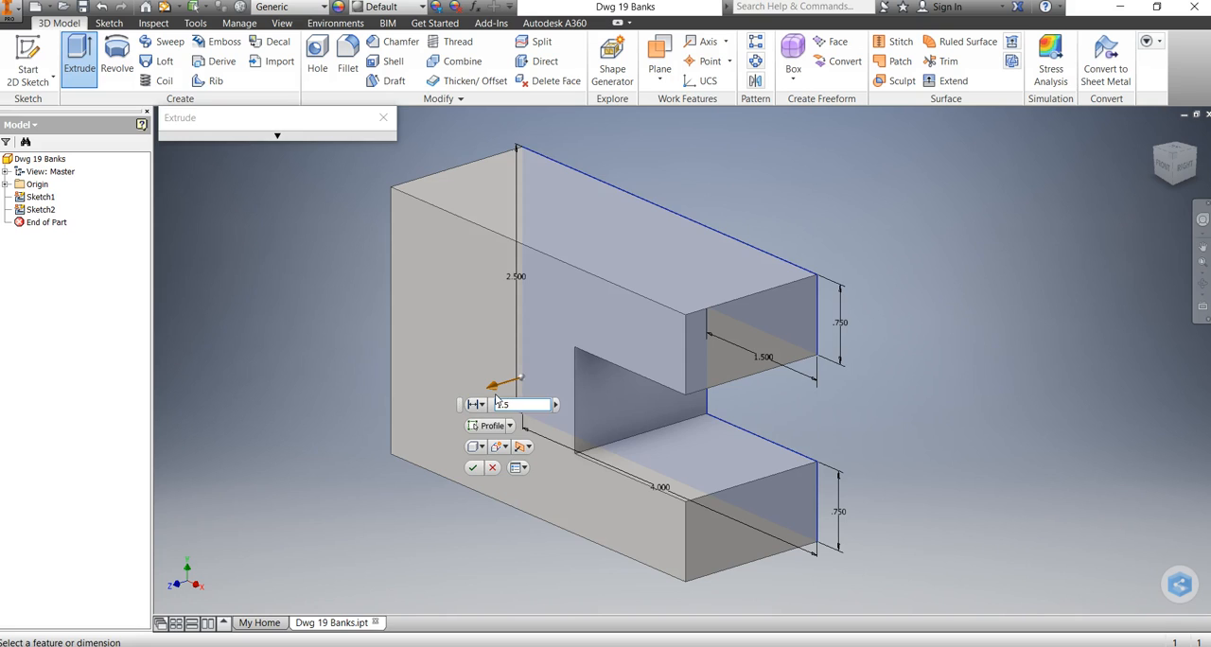
key("Return")
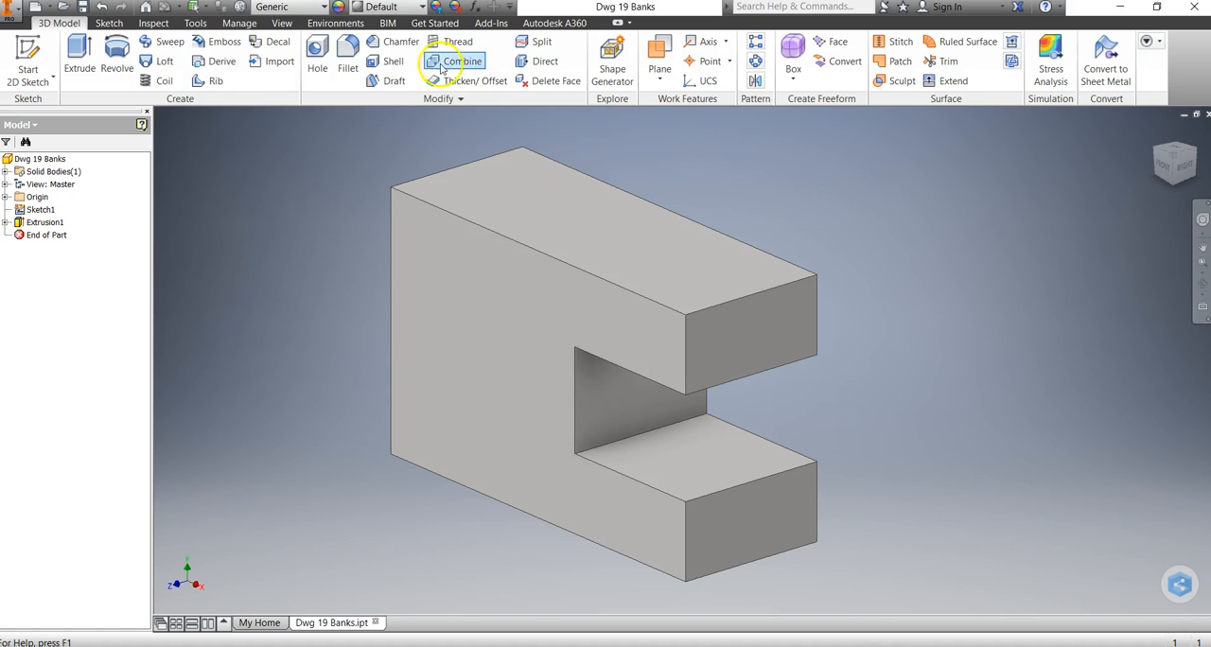
Assign the Wood (Maple) material to the part.
left_click(325, 8)
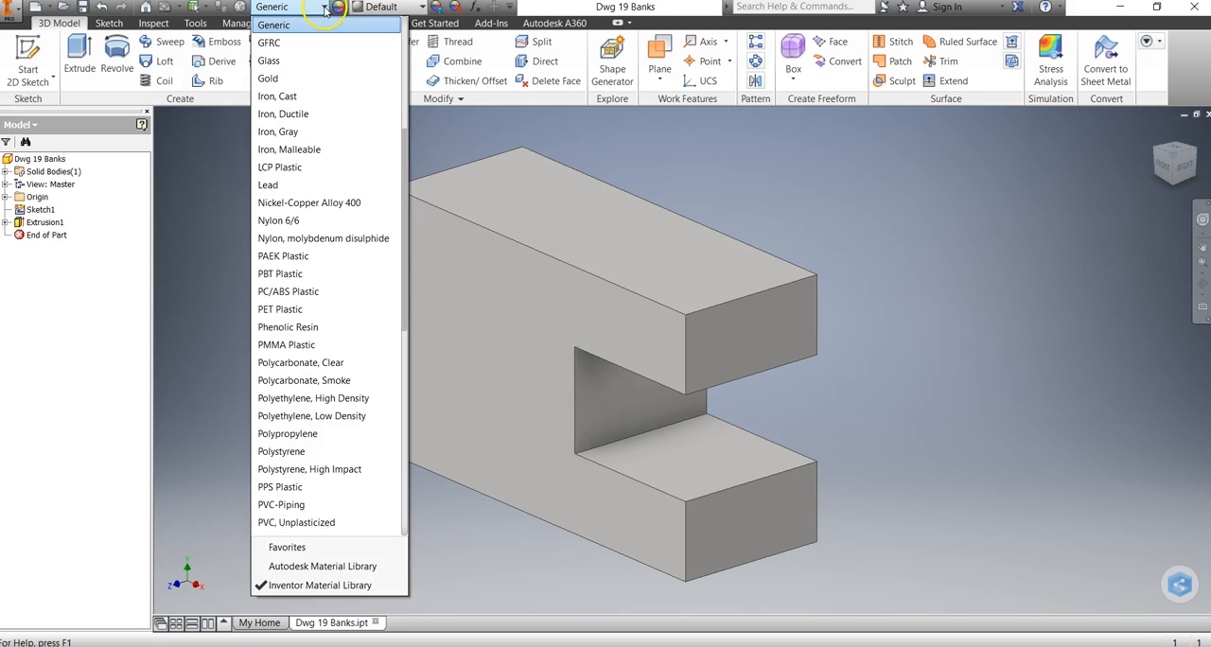
left_click_drag(401, 180, 408, 428)
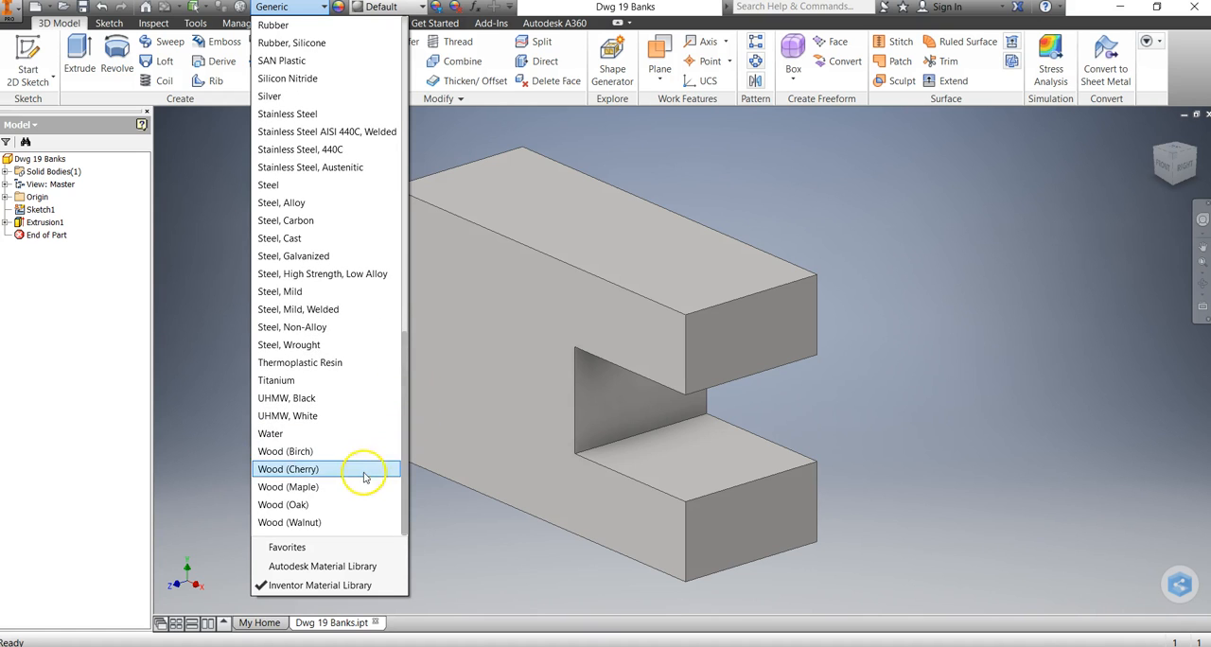
left_click(292, 488)
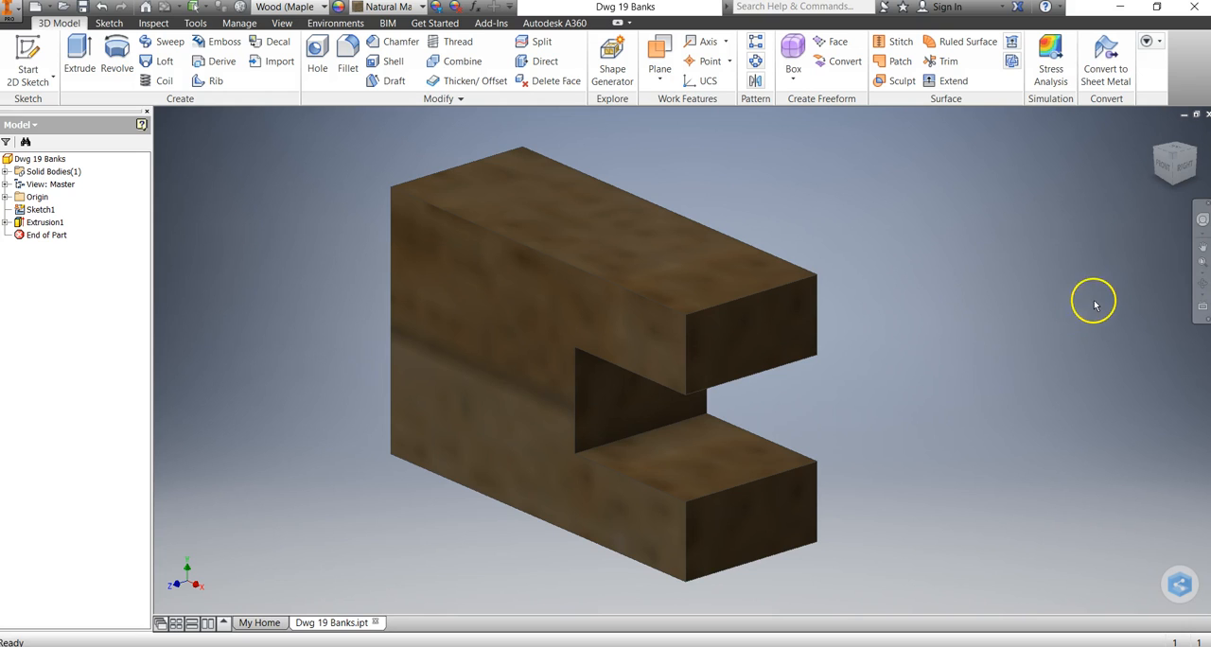
Save the active part file.
left_click(16, 14)
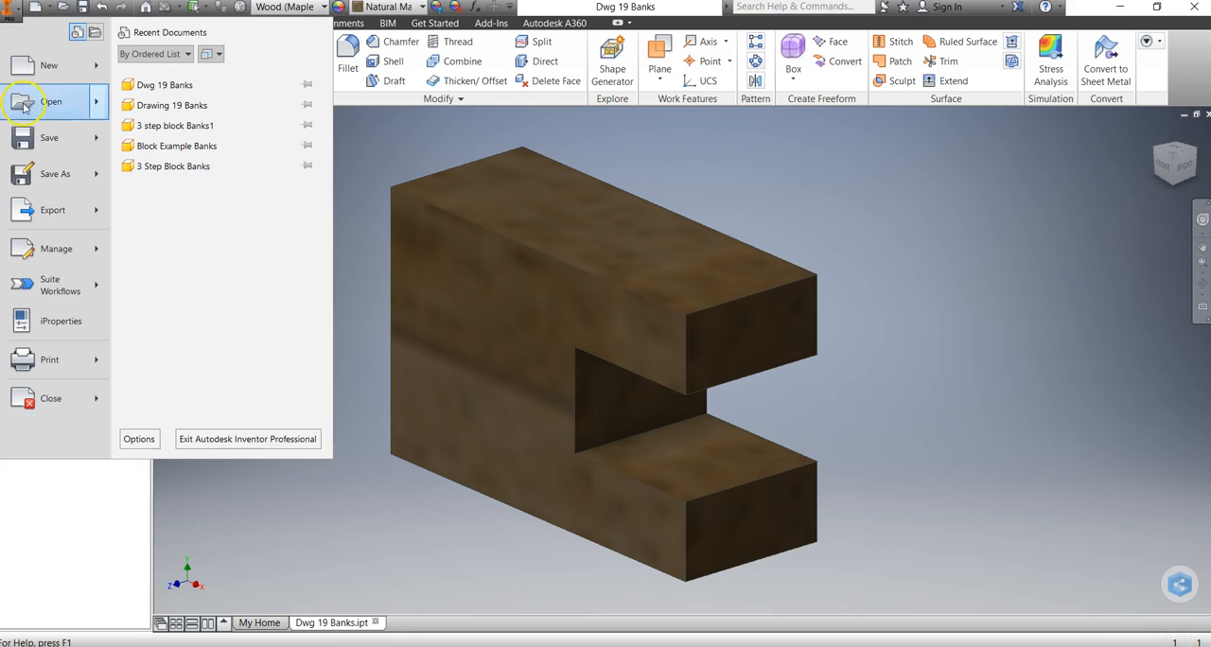
left_click(33, 138)
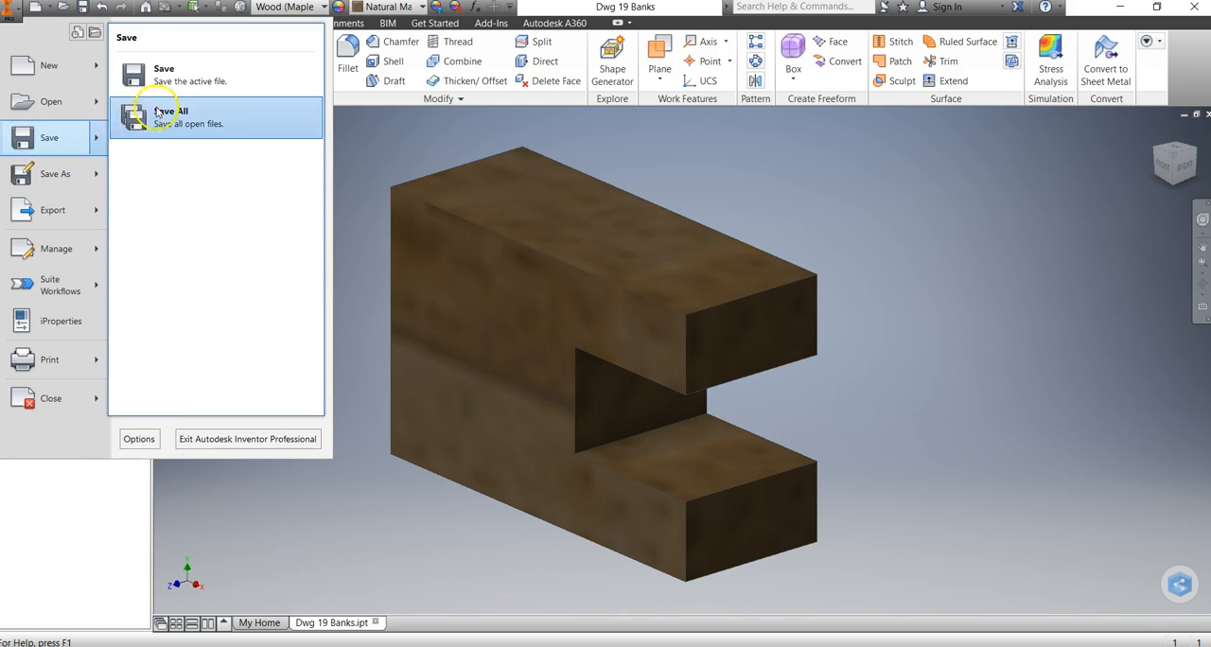
left_click(156, 76)
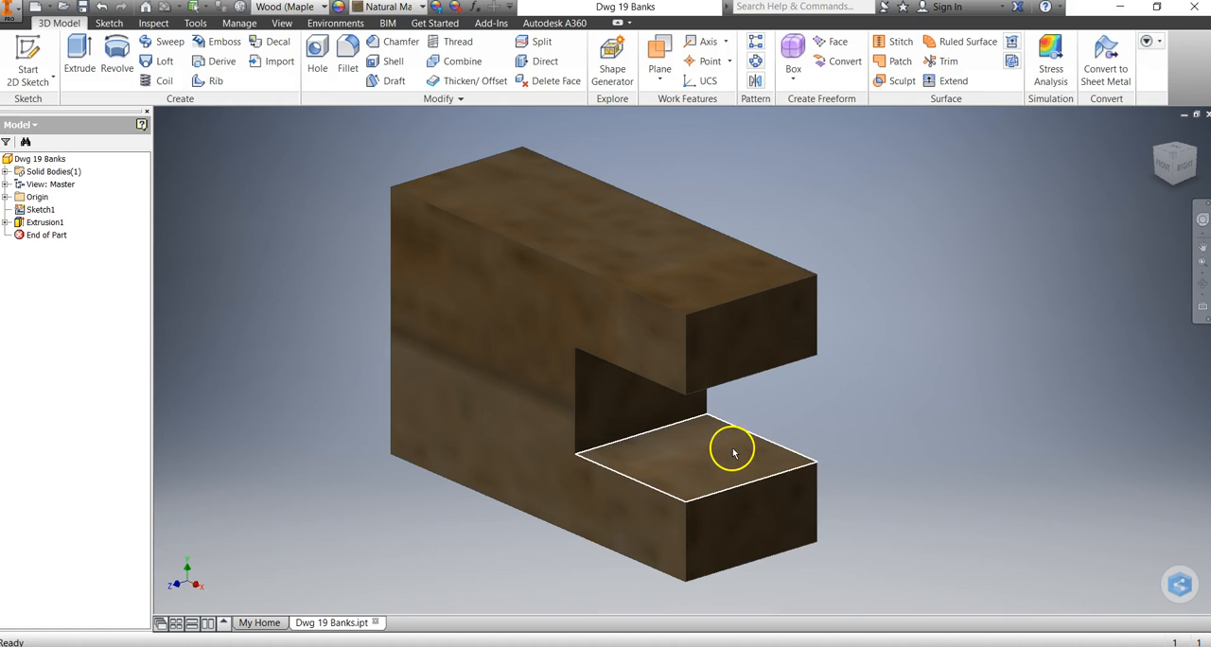
Return the model to its home isometric view.
left_click(1155, 134)
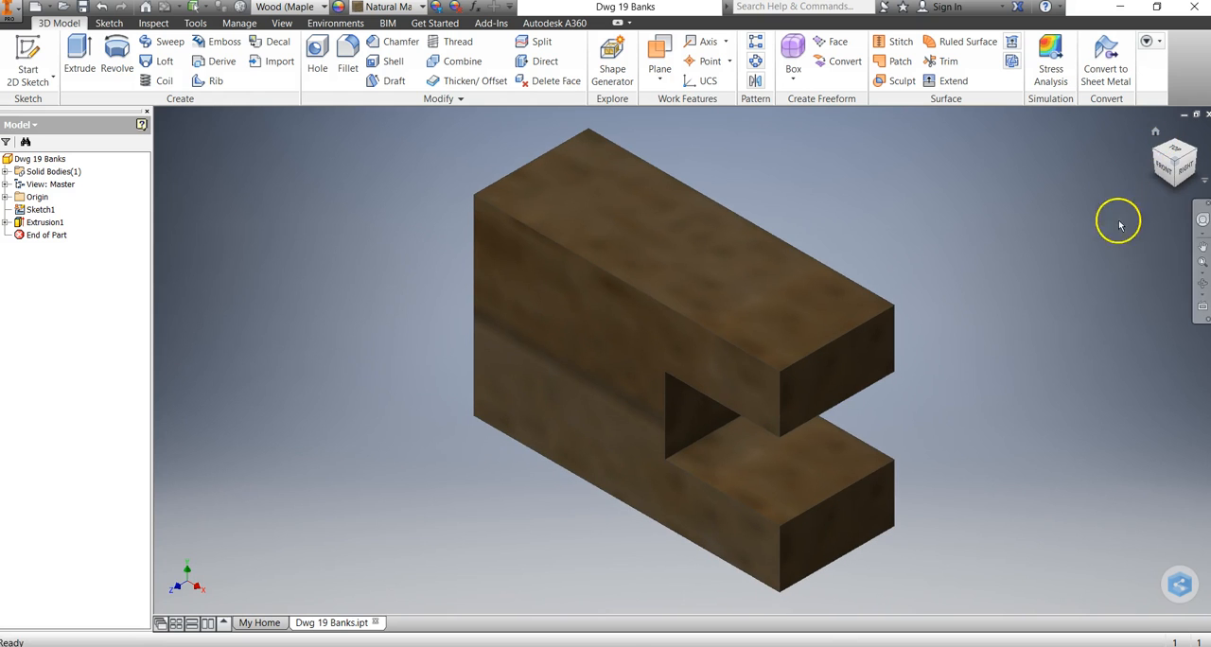
mouse_move(1162, 170)
left_mouse_down()
mouse_move(886, 143)
mouse_move(761, 161)
mouse_move(1075, 152)
mouse_move(1170, 76)
mouse_move(1177, 211)
mouse_move(1159, 151)
left_mouse_up()
left_click(1152, 132)
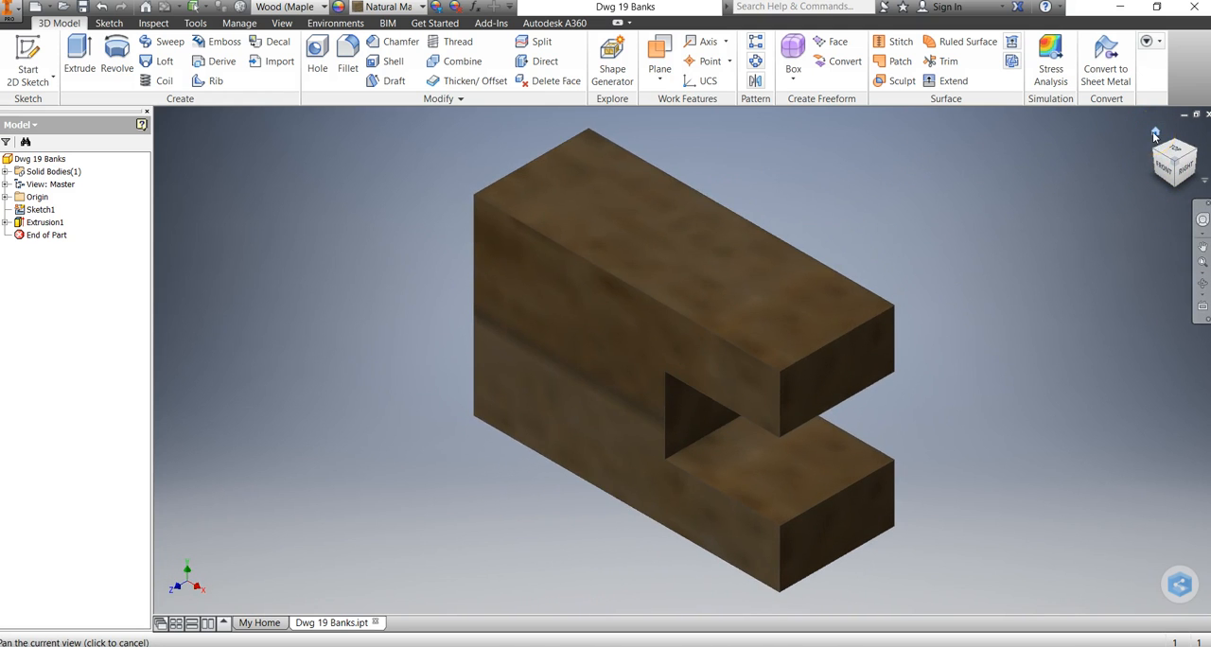